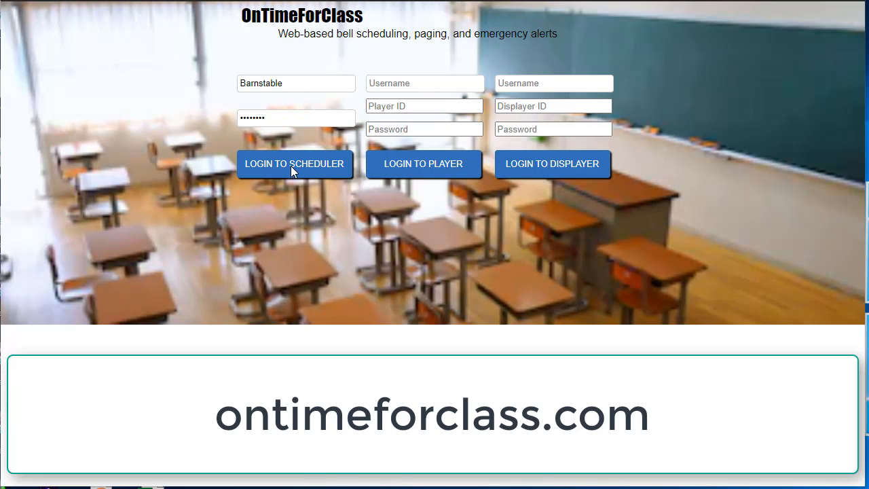
Log in to the scheduler and play the DingDong tone from the content library.
click(291, 166)
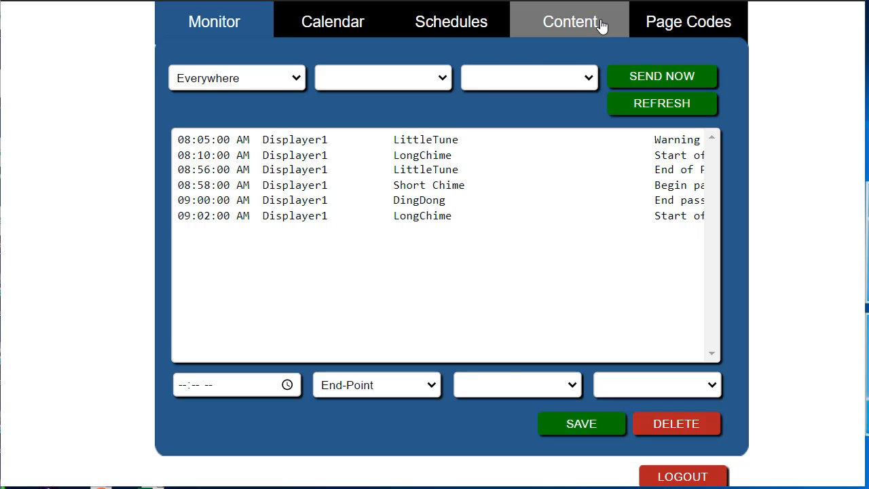
click(602, 23)
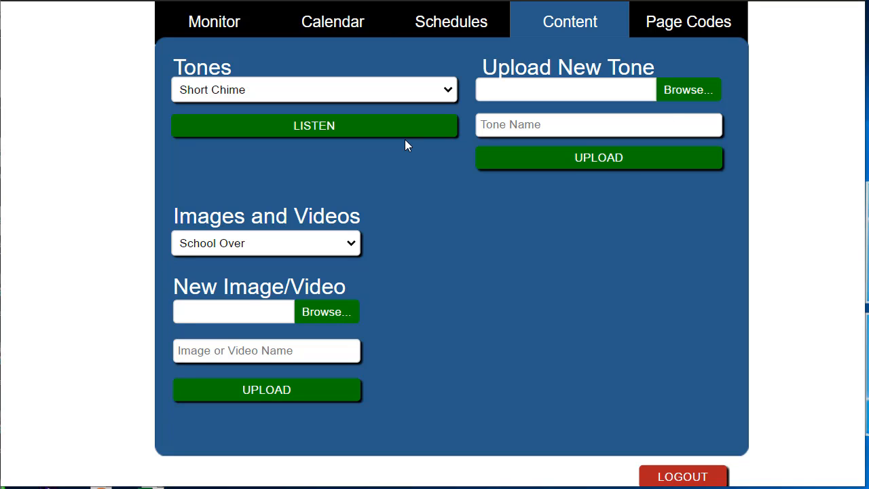
click(448, 91)
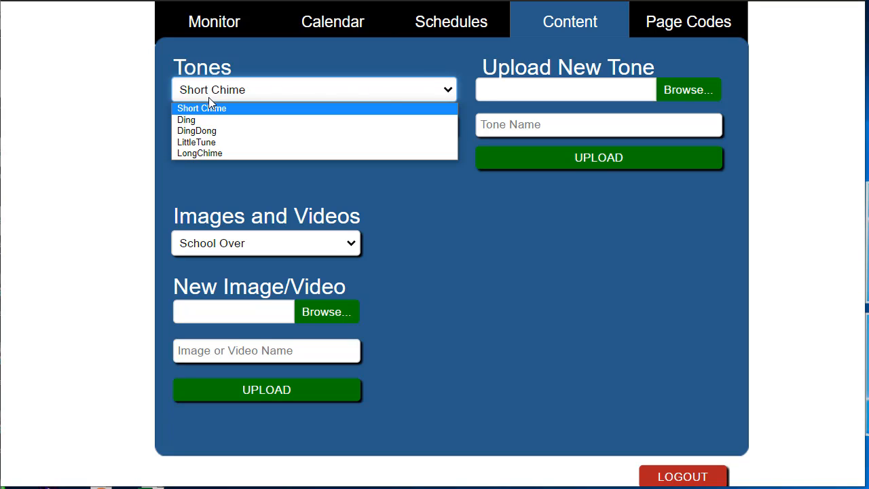
click(212, 132)
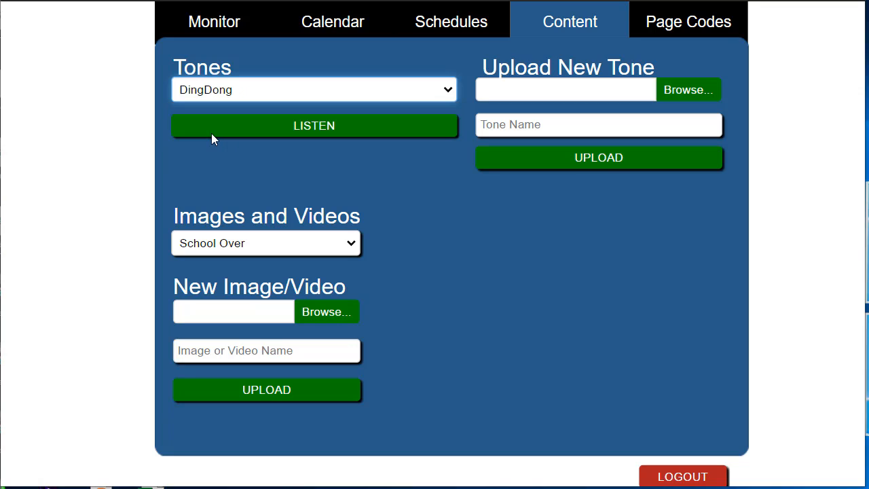
click(322, 127)
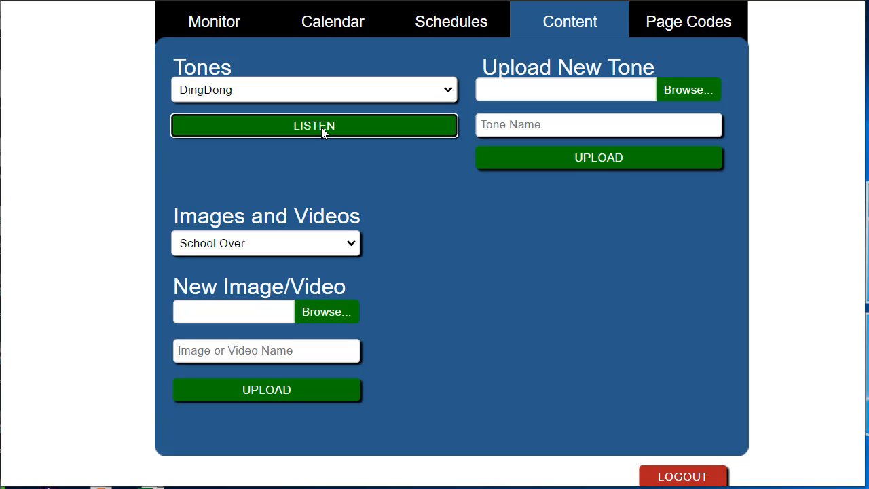
Play the Short Chime tone from the existing tones.
click(452, 92)
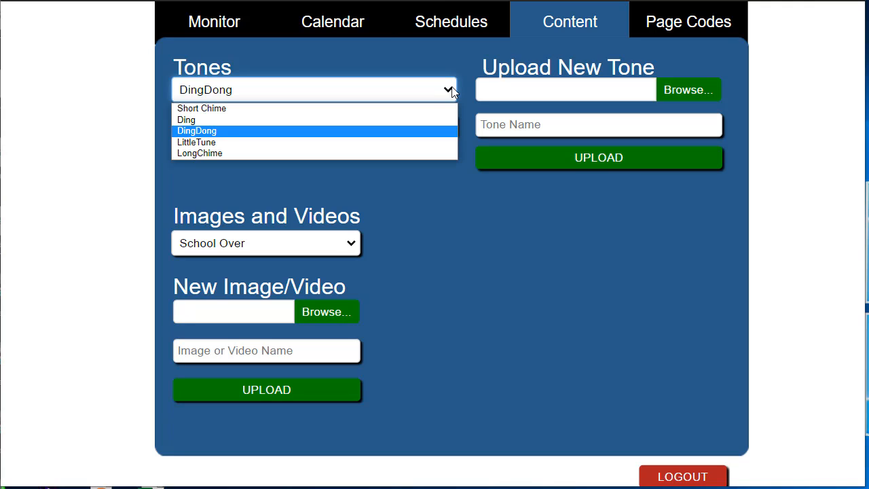
click(331, 108)
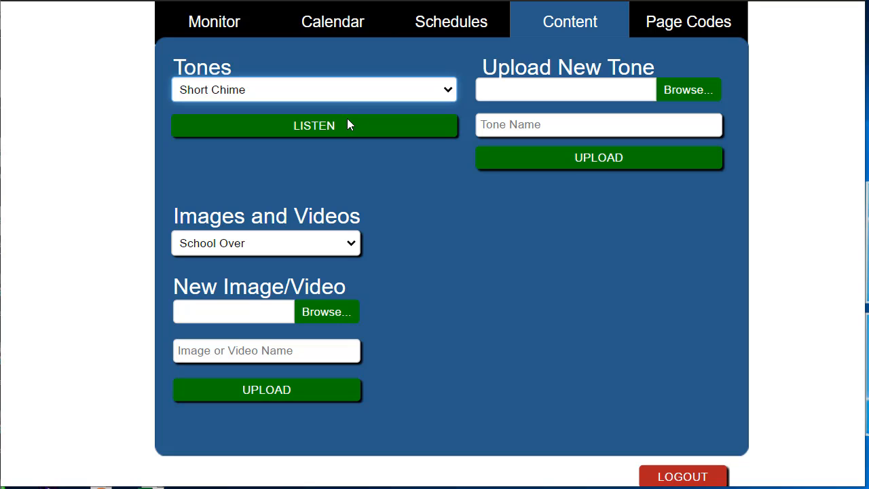
click(348, 120)
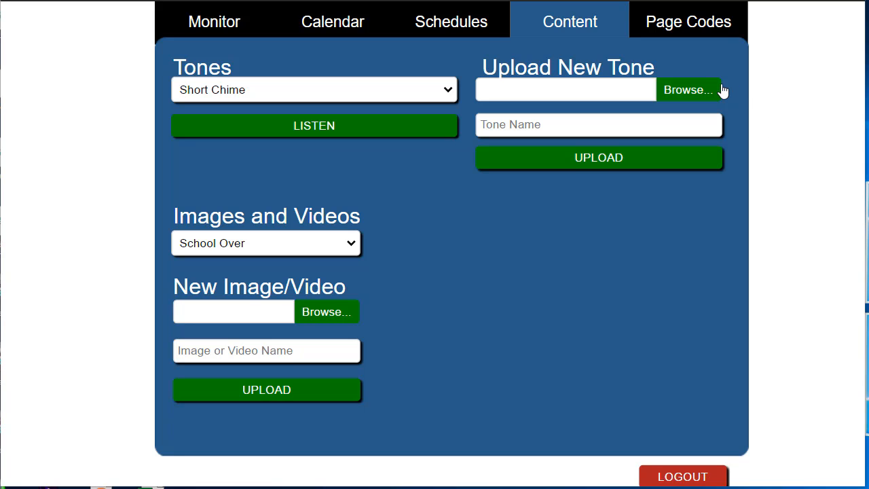
Choose Ding.wav as the new tone file, name the tone Ding, and check the existing tones.
click(682, 91)
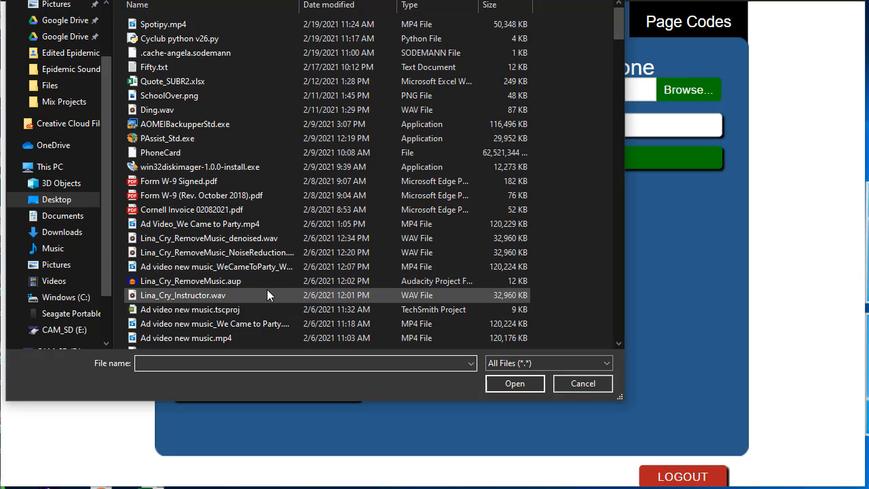
click(286, 109)
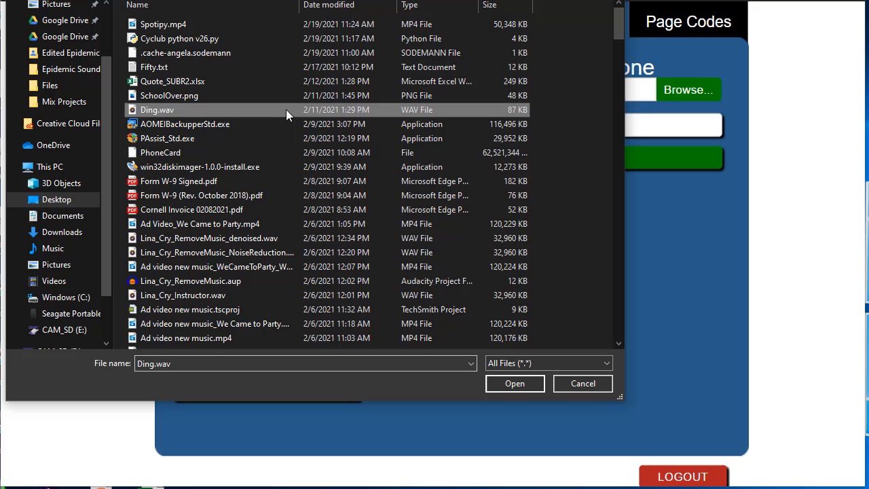
click(514, 384)
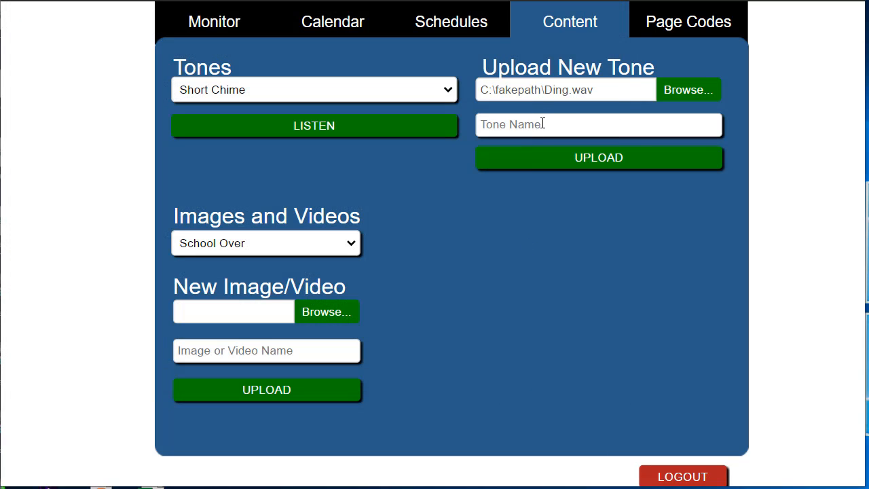
click(542, 123)
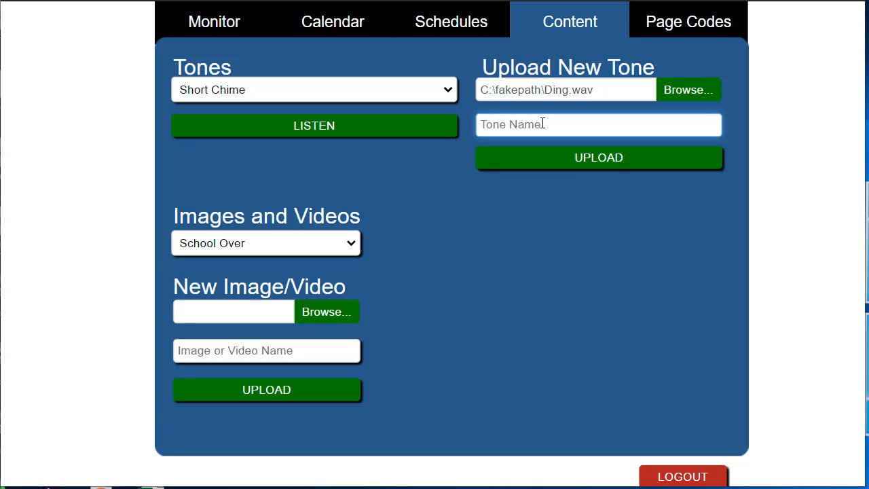
text(Ding)
click(451, 90)
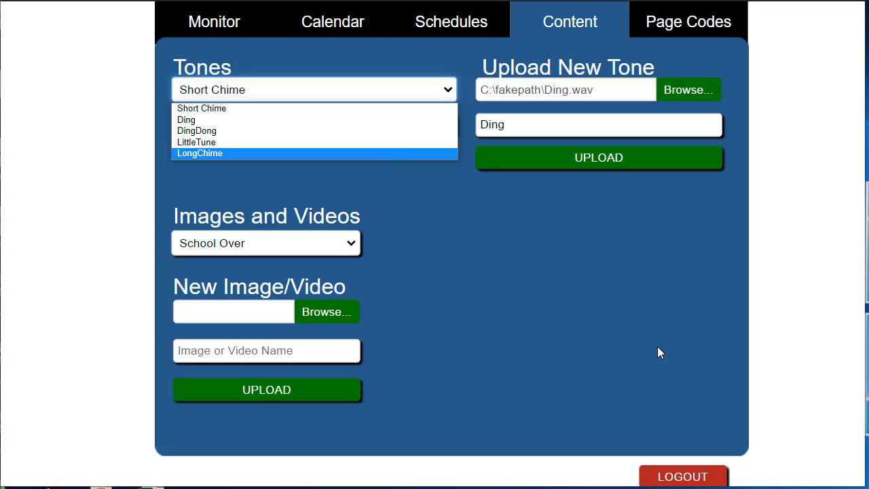
click(758, 300)
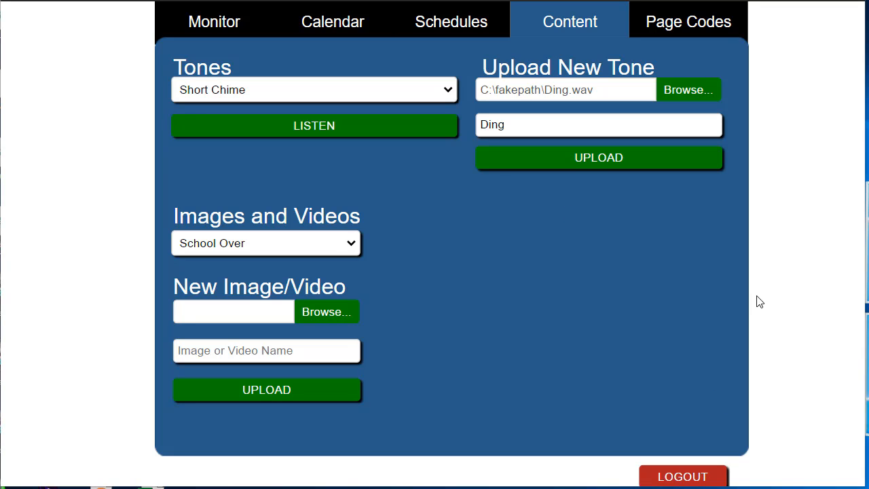
Load the Monday-Thursday schedule and review its bell events, including the 08:05 AM Warning Bell and the 08:56 AM start-of-period entry.
click(474, 27)
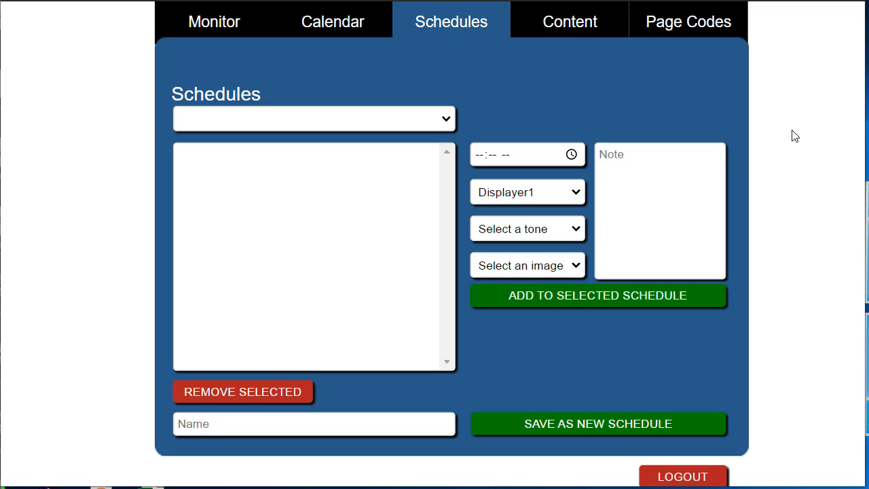
click(447, 122)
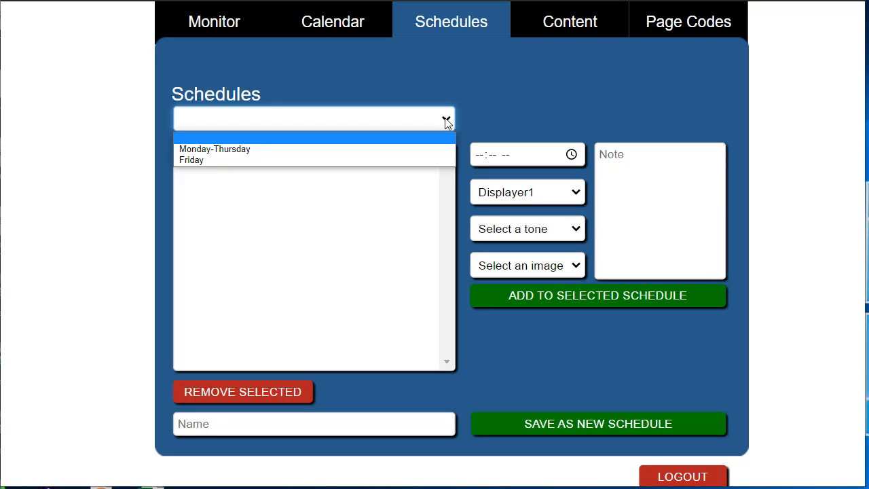
click(262, 149)
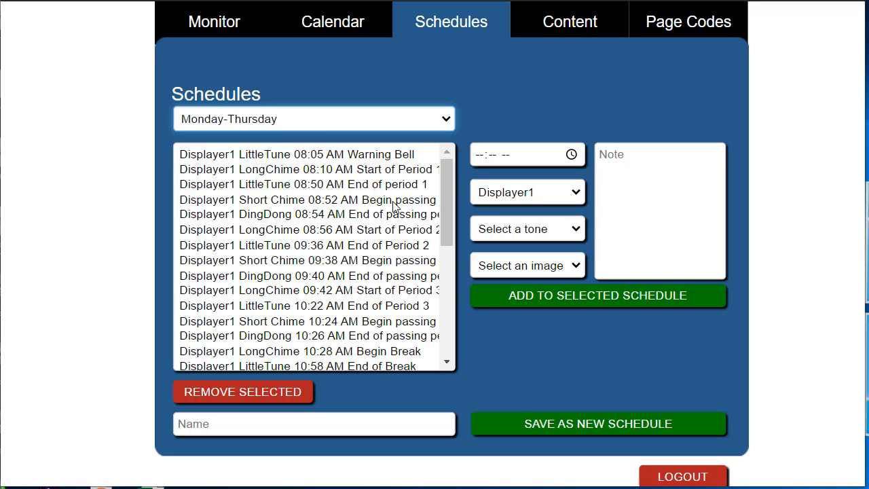
scroll(394, 203, down, 2)
scroll(394, 206, down, 3)
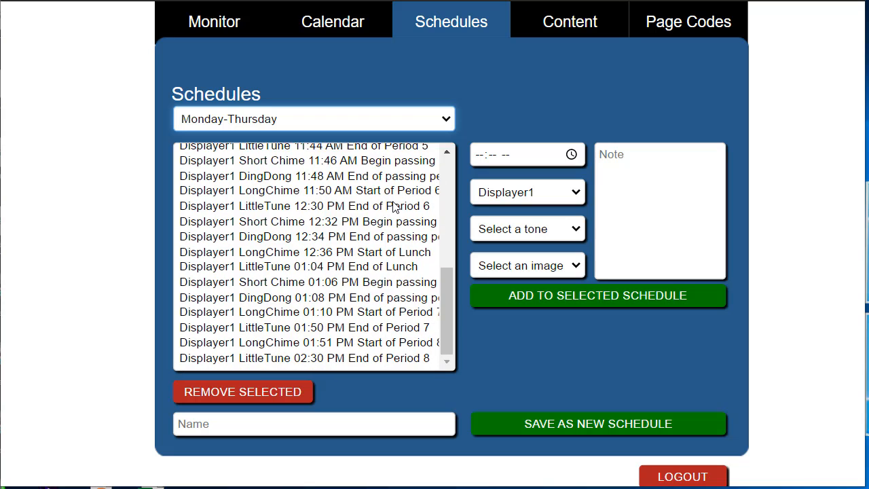
scroll(394, 205, up, 5)
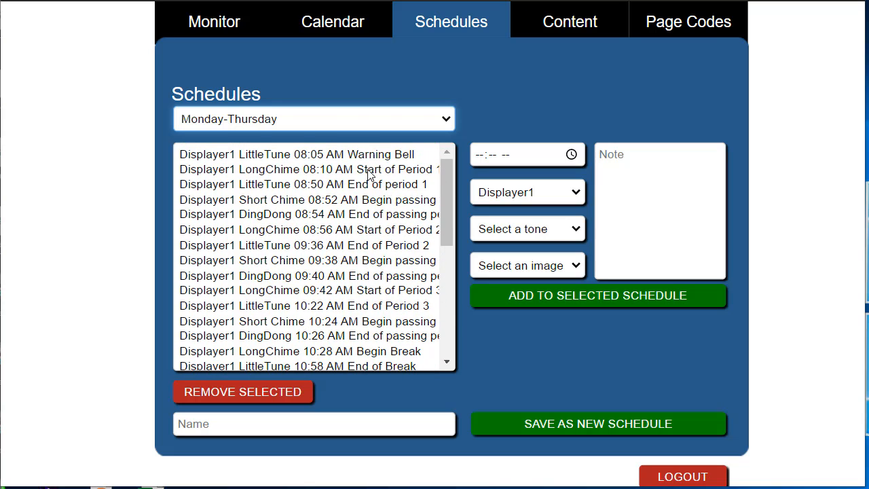
click(270, 161)
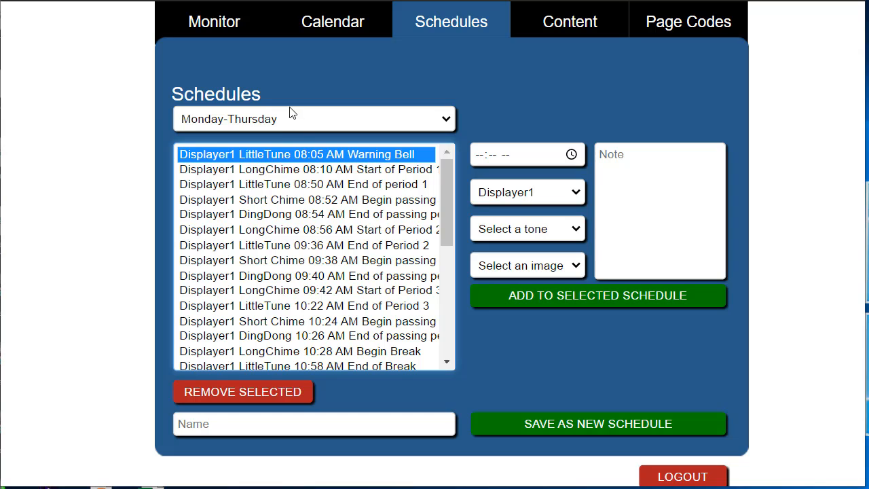
click(309, 231)
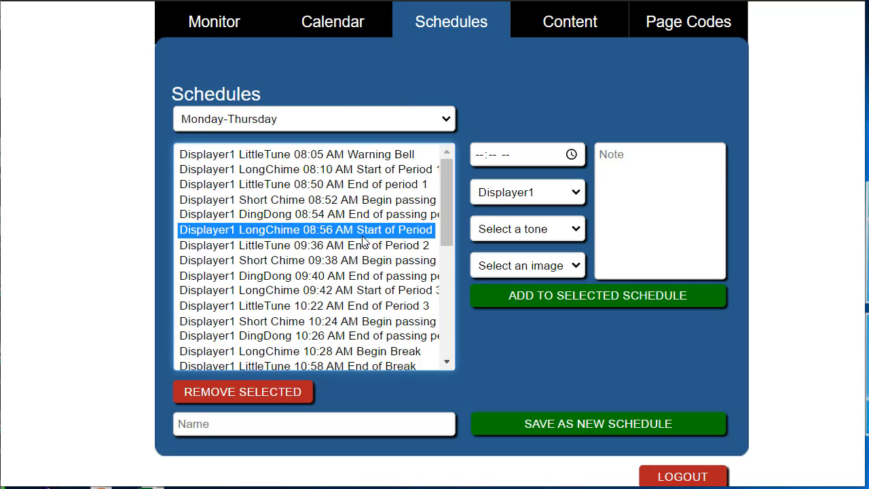
Set up a new bell event at 08:25 AM on Displayer1 with the LittleTune tone.
click(479, 157)
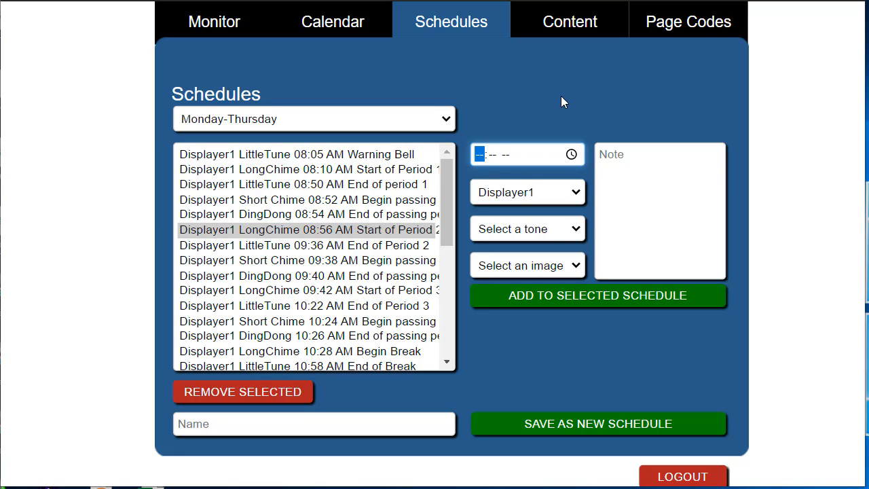
text(08:25a)
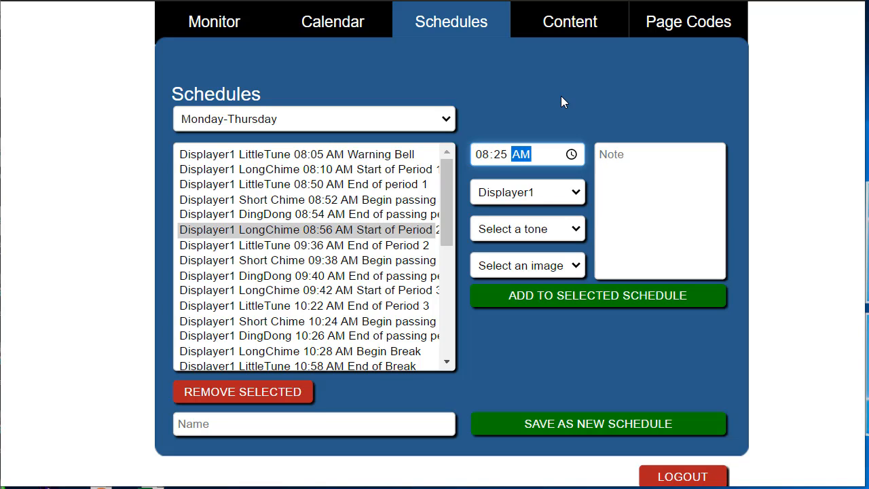
click(580, 194)
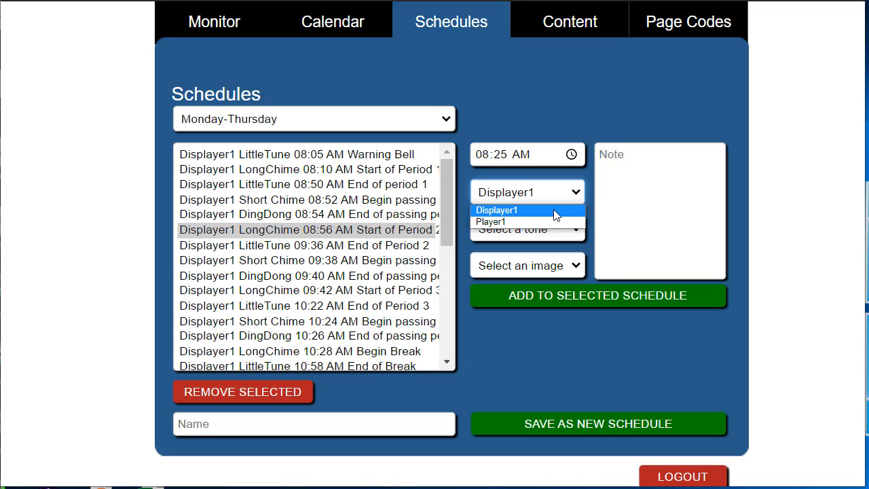
click(557, 210)
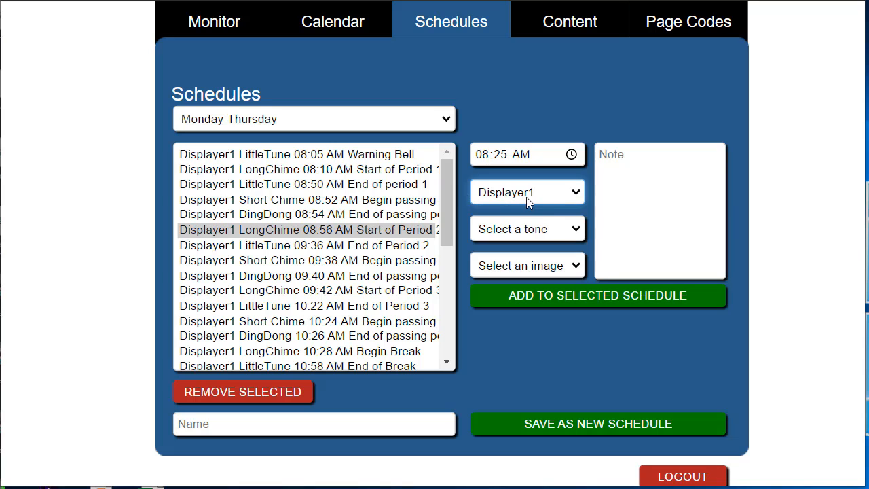
click(577, 231)
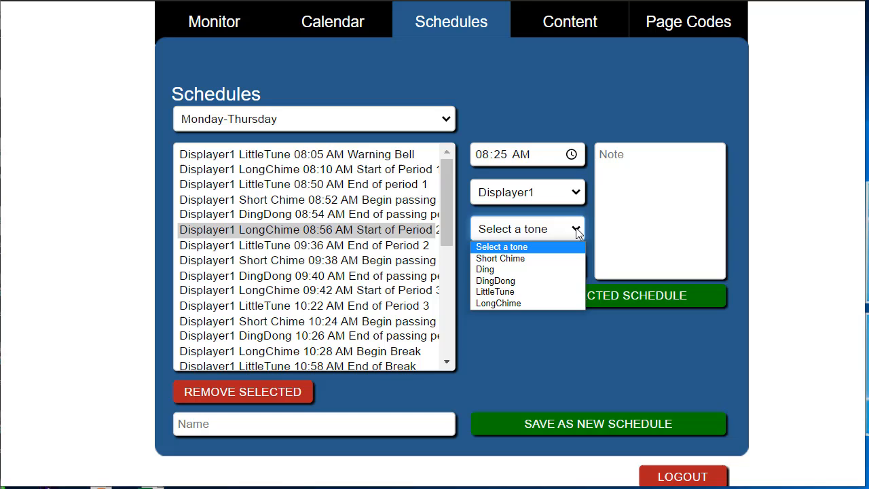
click(554, 292)
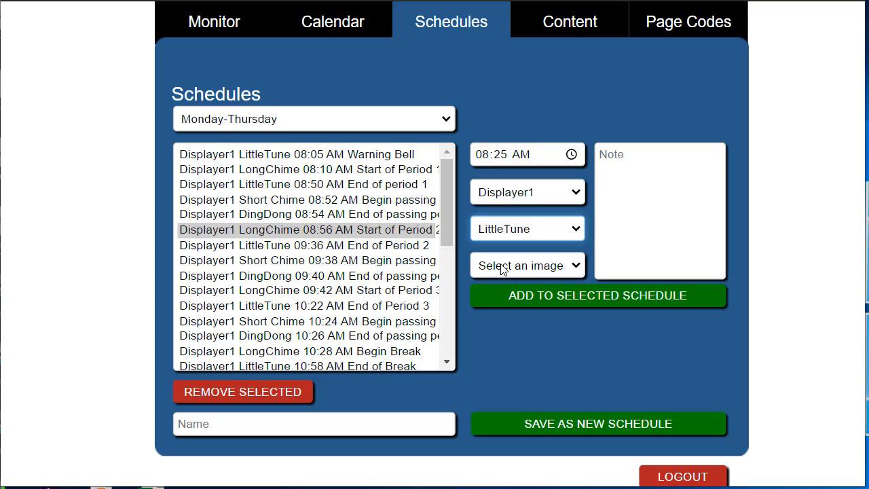
Enter the note "Begin first period" for the 08:25 AM event and add it to the Monday-Thursday schedule.
click(629, 155)
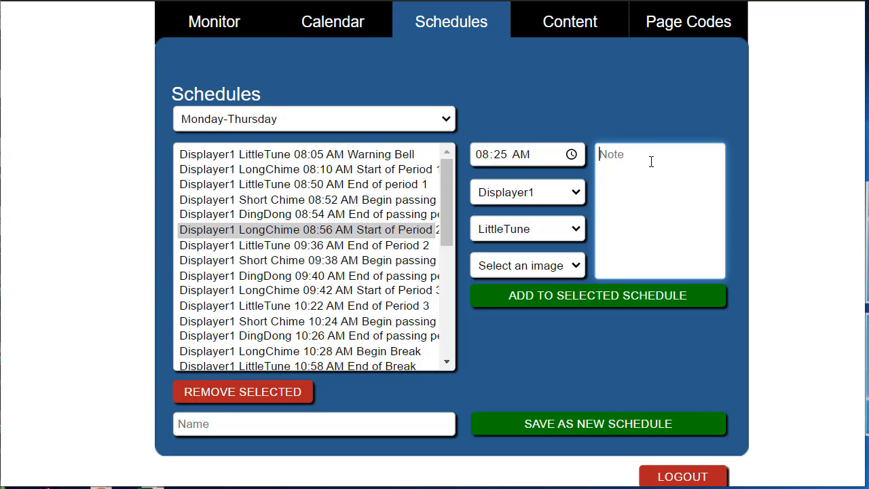
text(Begin first period)
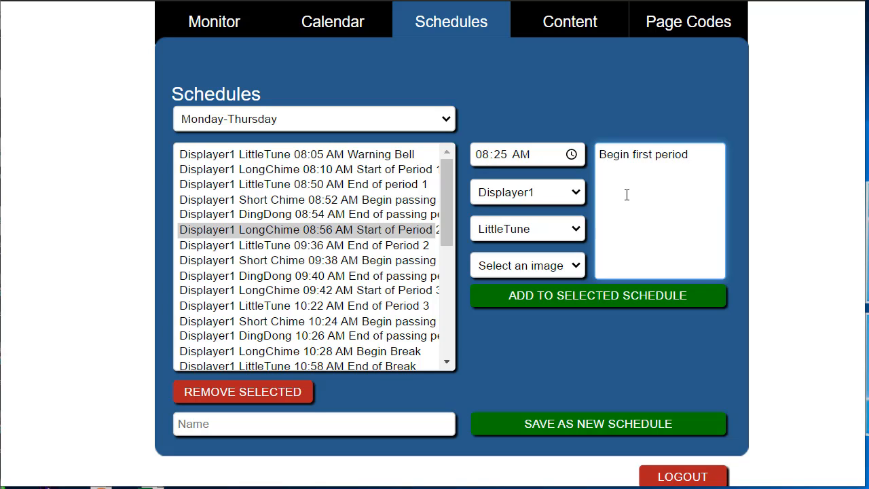
click(597, 295)
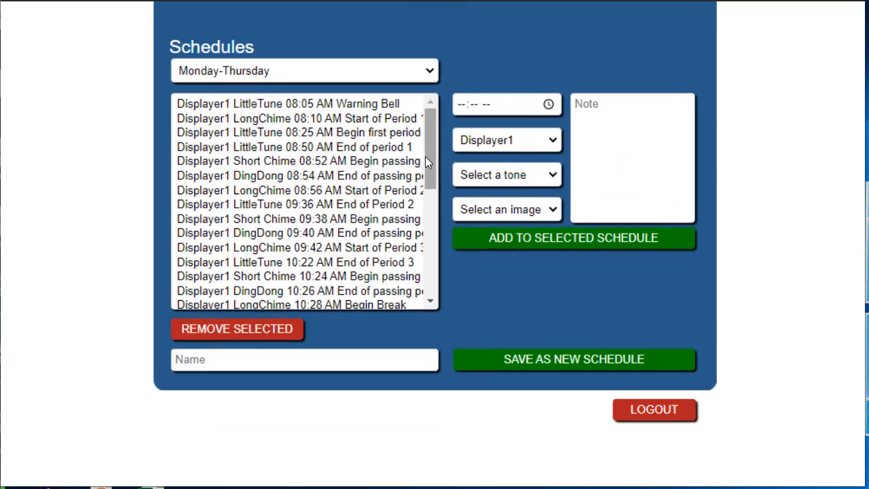
Remove the 08:25 AM "Begin first period" event from the Monday-Thursday schedule.
scroll(425, 156, up, 1)
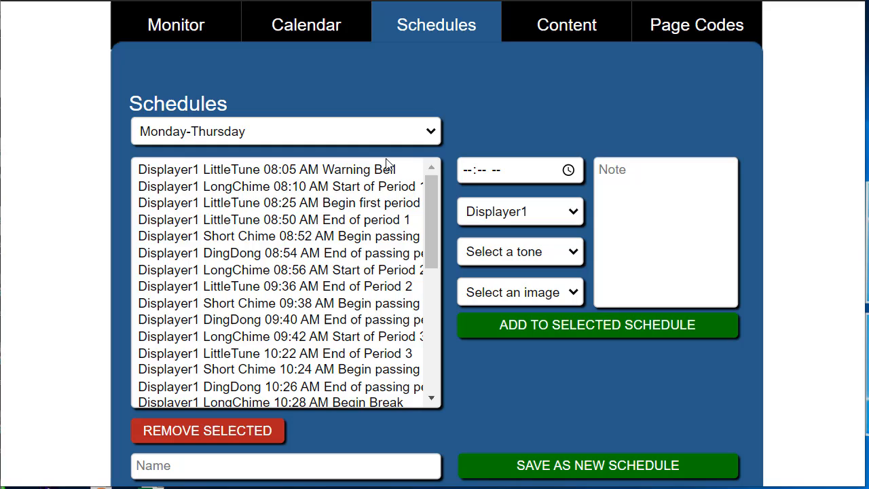
click(326, 204)
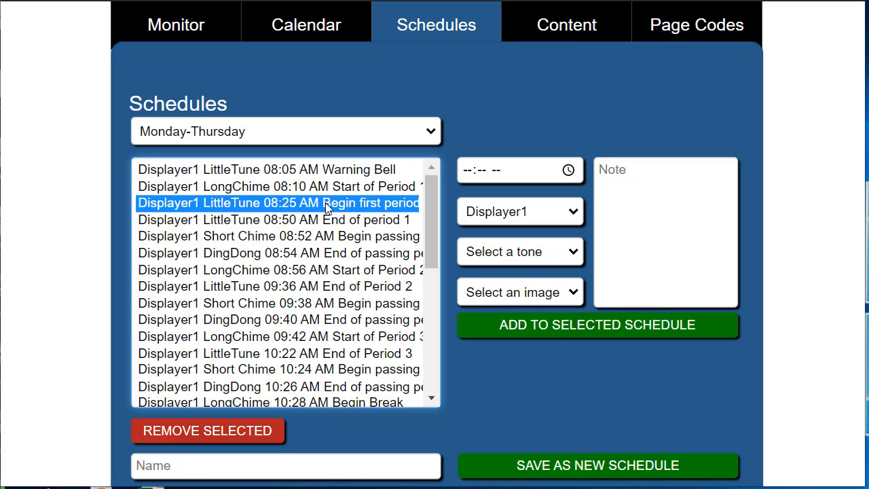
click(237, 430)
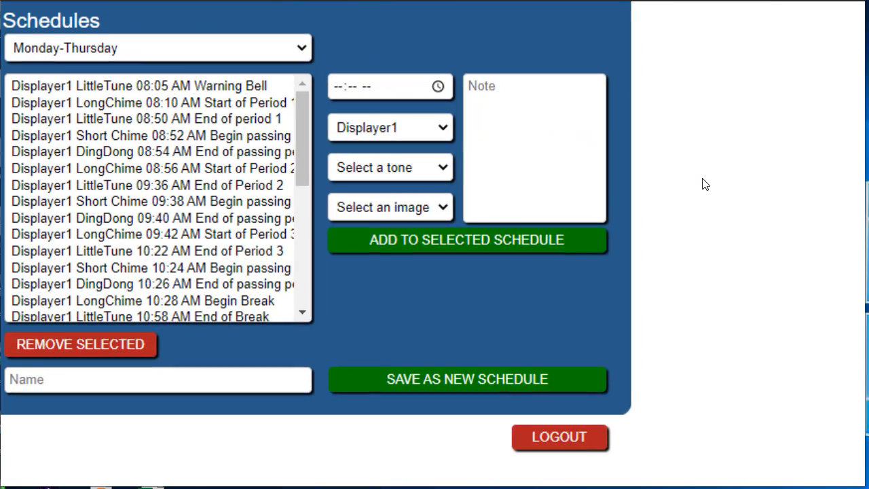
Look through the remaining events of the Monday-Thursday schedule.
scroll(706, 184, left, 1)
scroll(706, 184, up, 1)
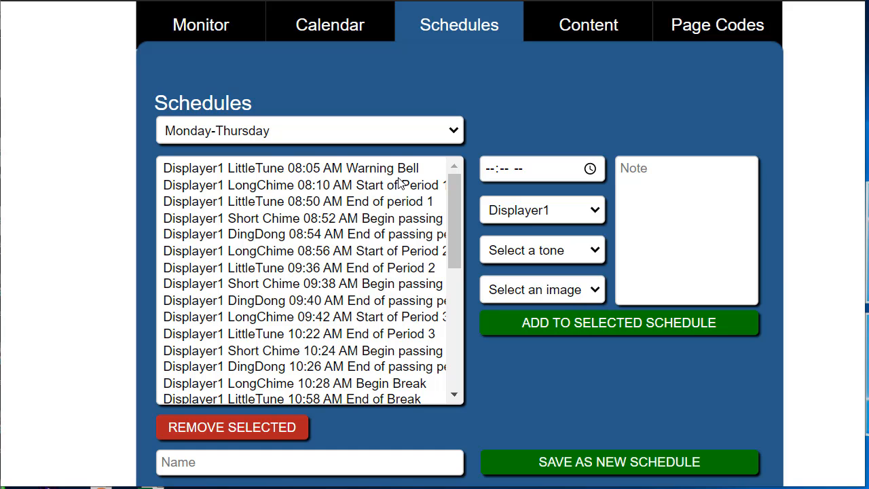
scroll(401, 182, down, 3)
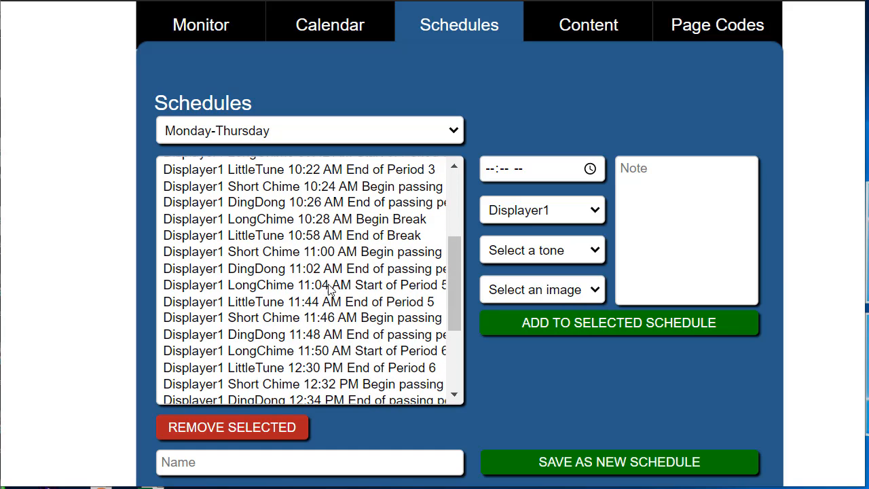
Clear the schedule selection and save a new, empty schedule named Wednesday.
click(262, 461)
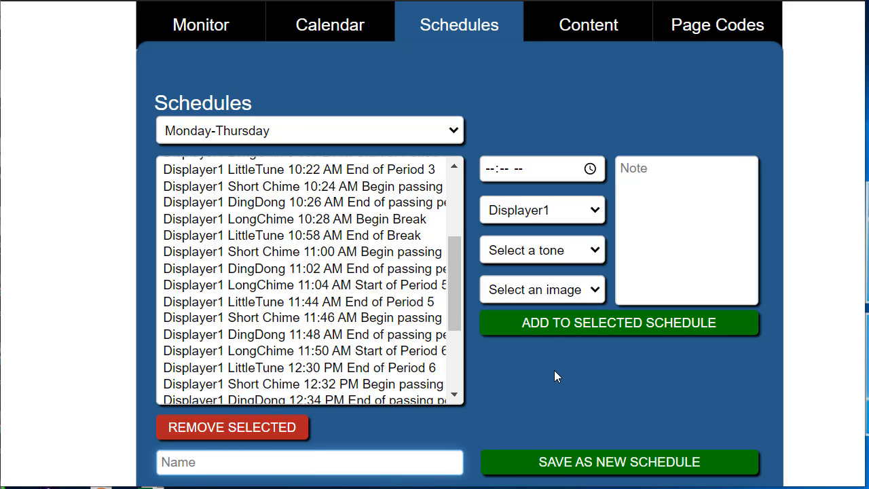
scroll(362, 206, up, 3)
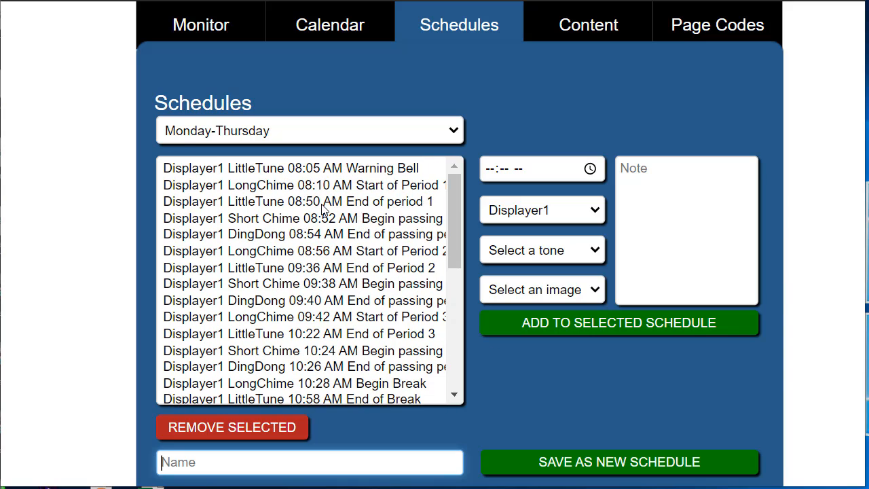
scroll(327, 303, down, 1)
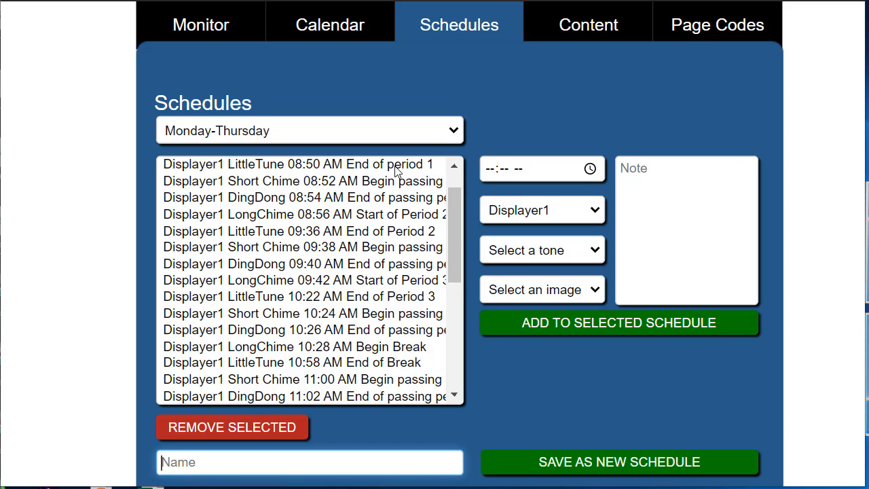
click(454, 132)
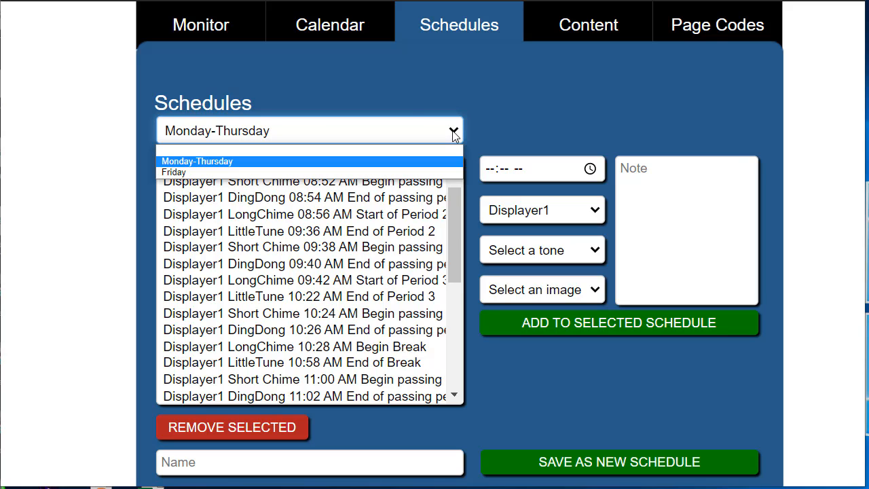
click(216, 151)
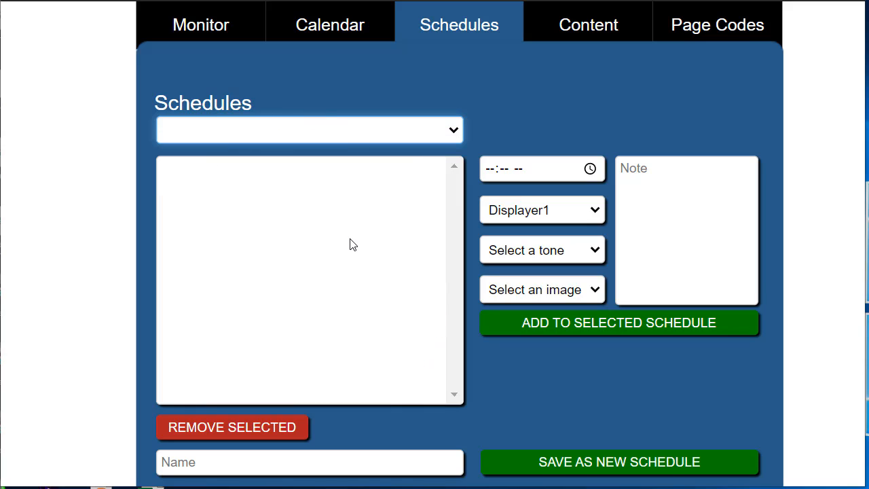
click(277, 458)
text(W)
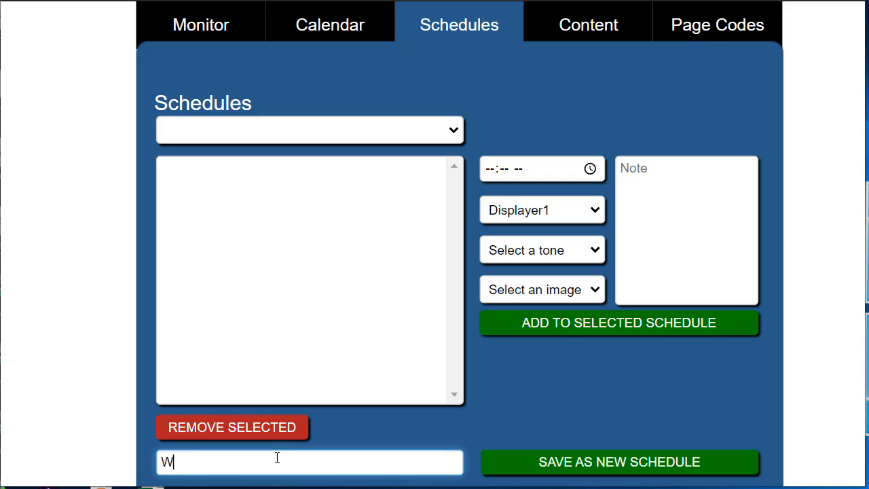
text(ednesday)
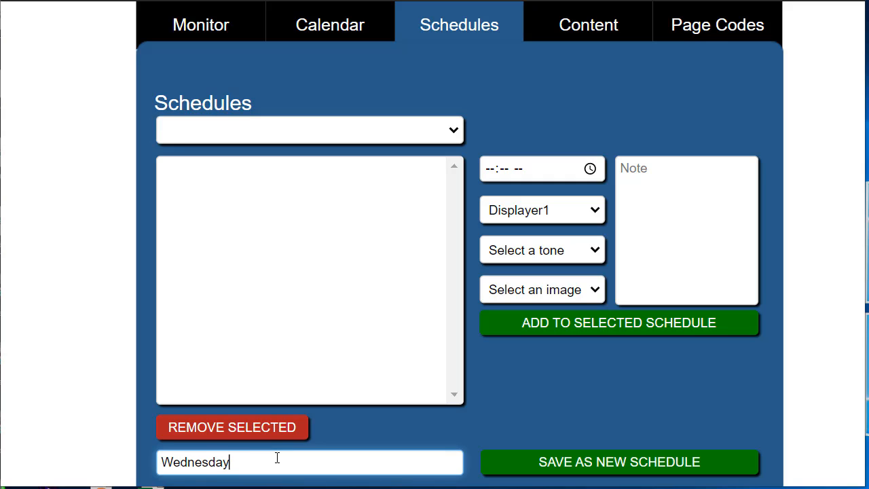
click(526, 463)
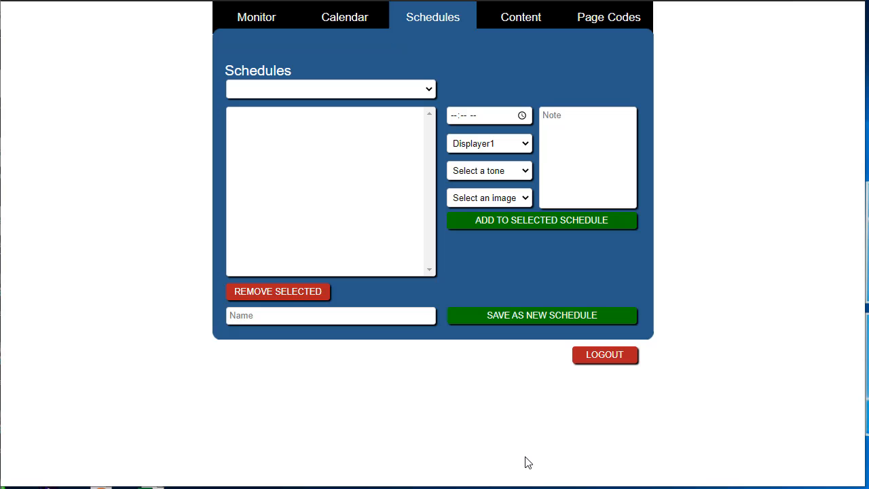
Select the new Wednesday schedule for editing.
click(431, 88)
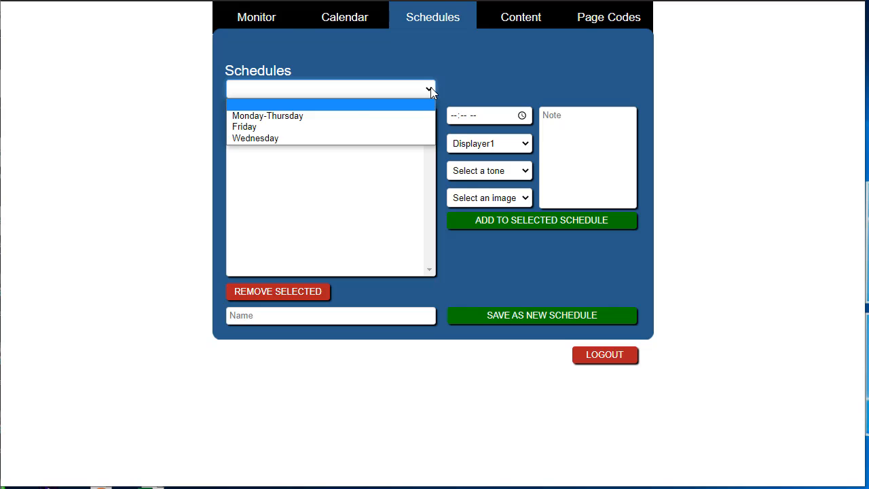
click(324, 139)
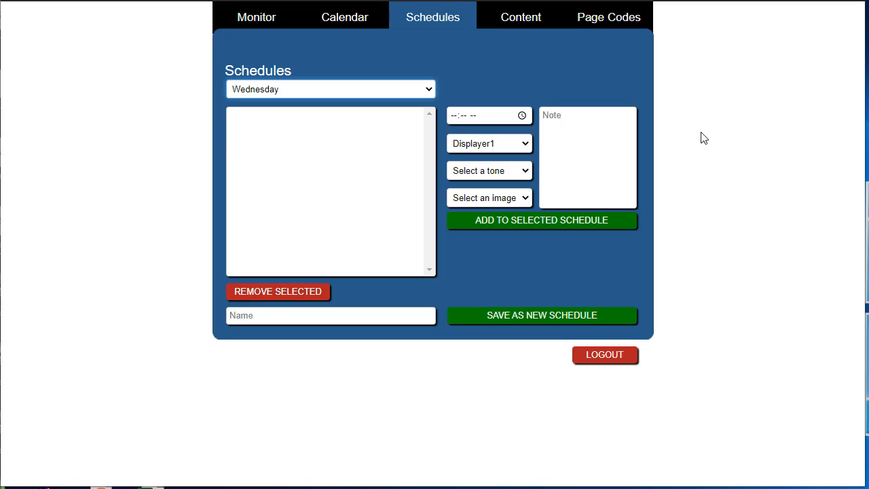
scroll(696, 156, up, 3)
scroll(696, 156, left, 2)
scroll(697, 156, up, 1)
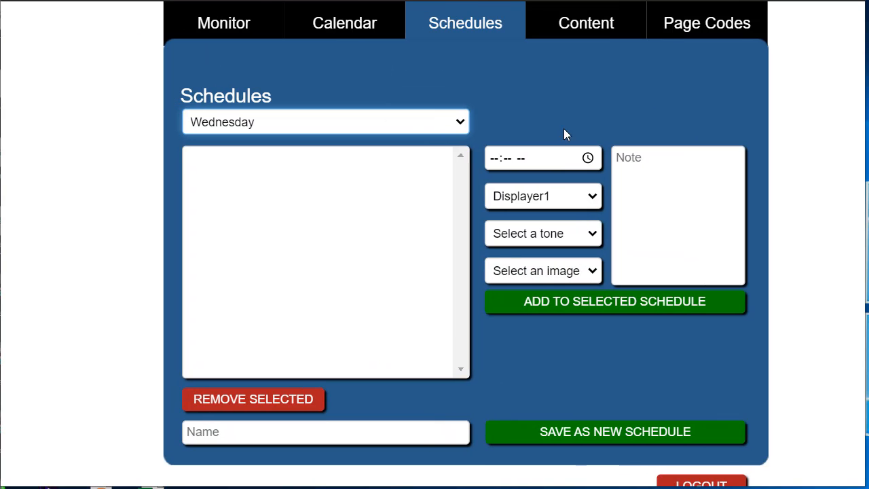
Set up a bell event for the Wednesday schedule at 09:15 AM on Displayer1 with the LittleTune tone.
click(495, 159)
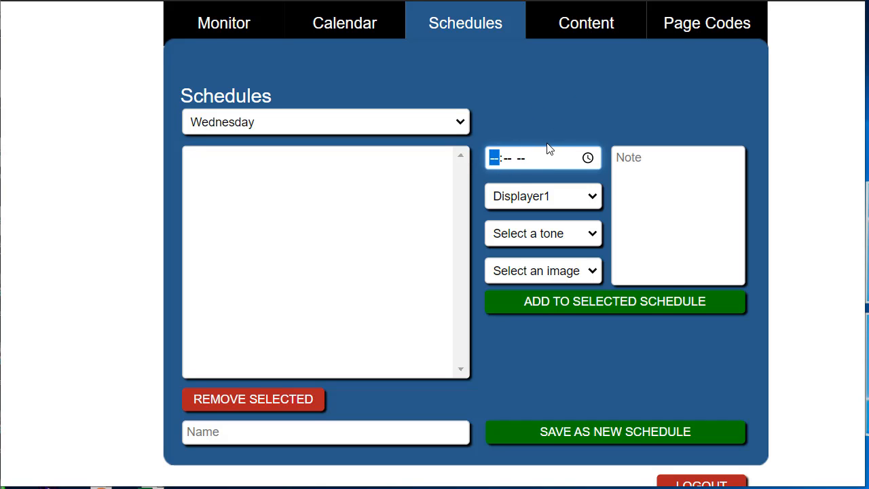
text(0915a)
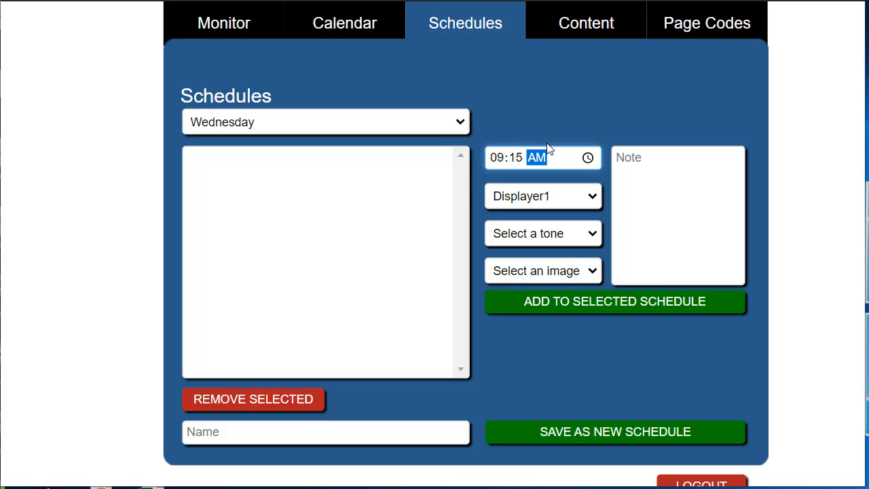
click(592, 197)
click(536, 213)
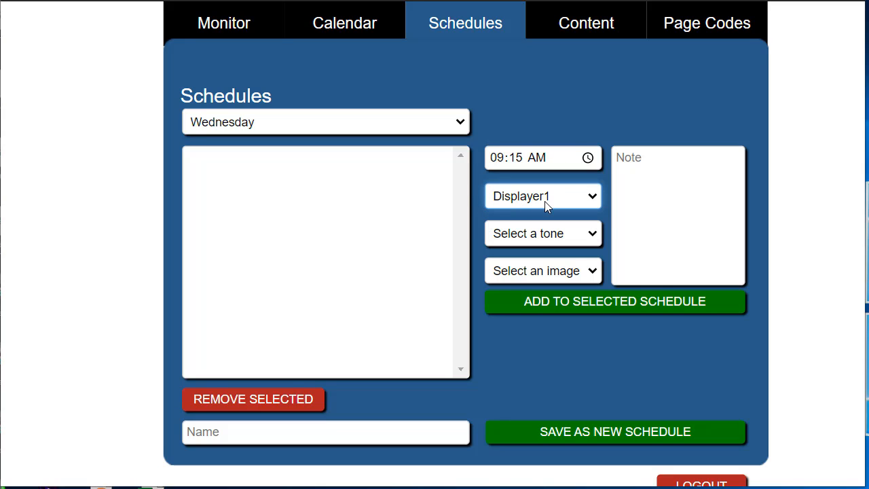
click(591, 237)
click(529, 300)
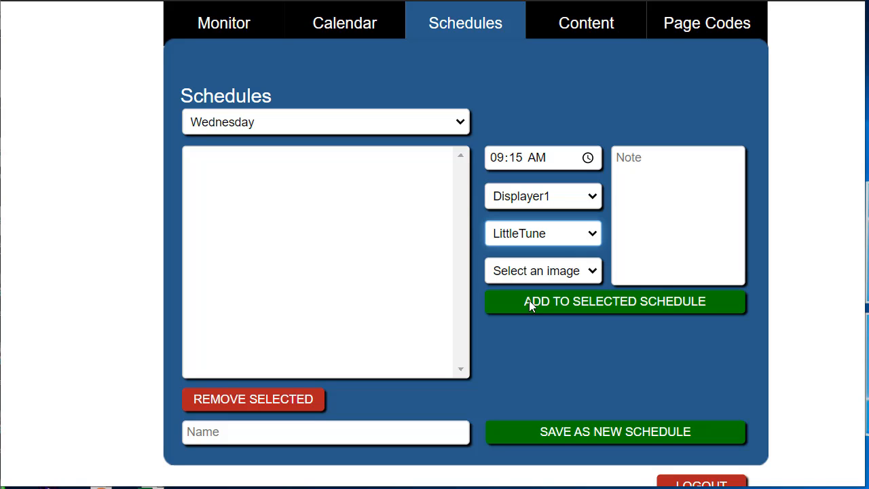
Enter the note "Begin first period" for the 09:15 AM event and add it to the Wednesday schedule.
click(638, 171)
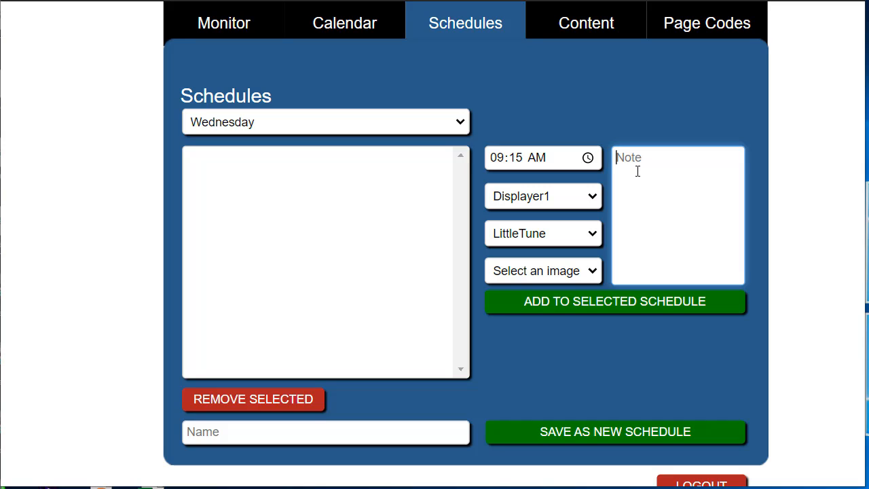
text(Begin first period)
click(607, 303)
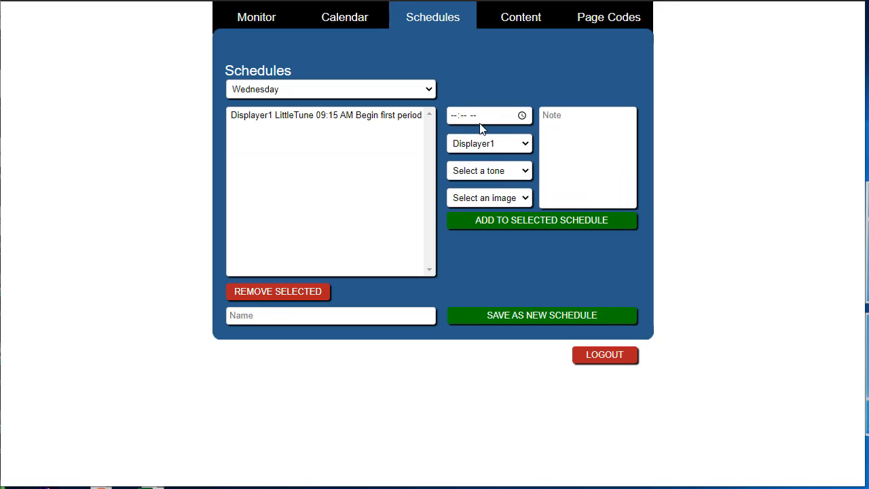
View the events of the Friday schedule and return to the Wednesday schedule.
click(429, 89)
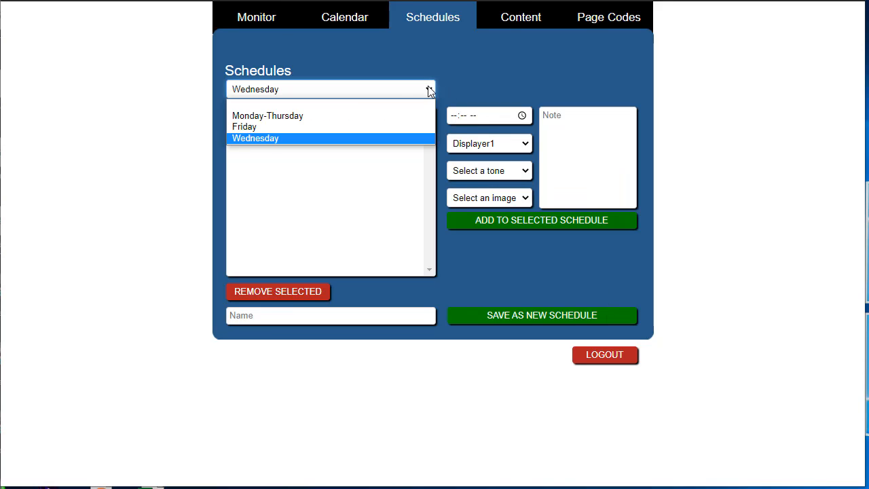
click(307, 126)
click(371, 87)
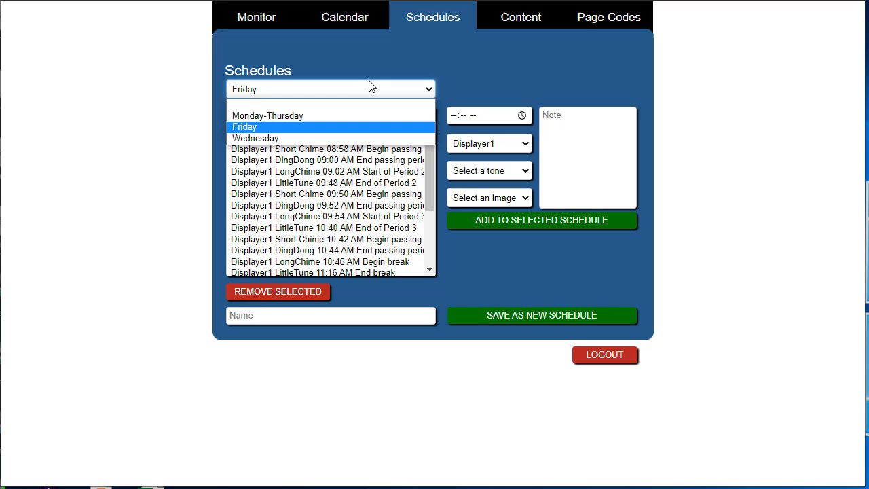
click(315, 135)
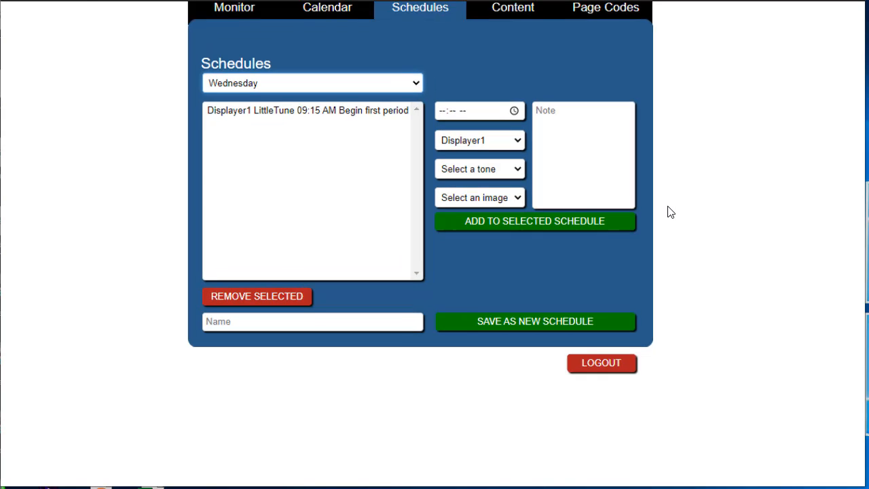
scroll(670, 212, up, 3)
scroll(670, 212, up, 2)
scroll(670, 212, left, 2)
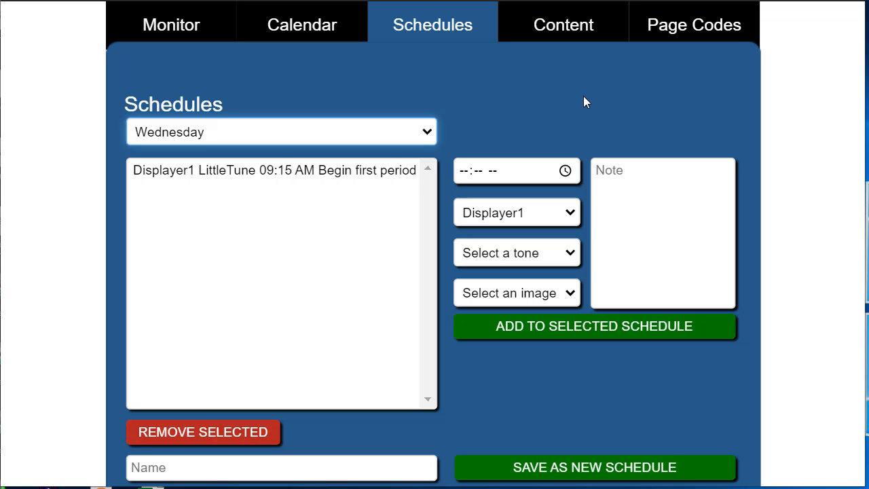
Check in the calendar which schedule is assigned to each day from February 22 to 28, 2021.
click(341, 34)
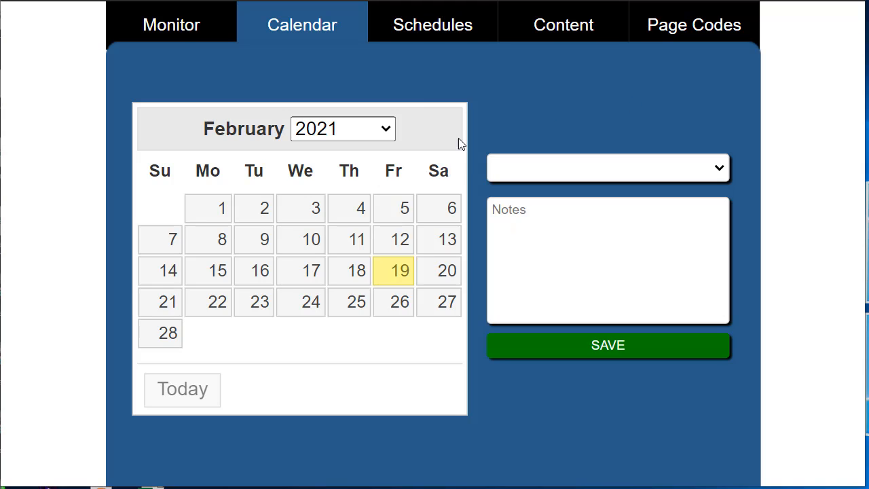
click(207, 315)
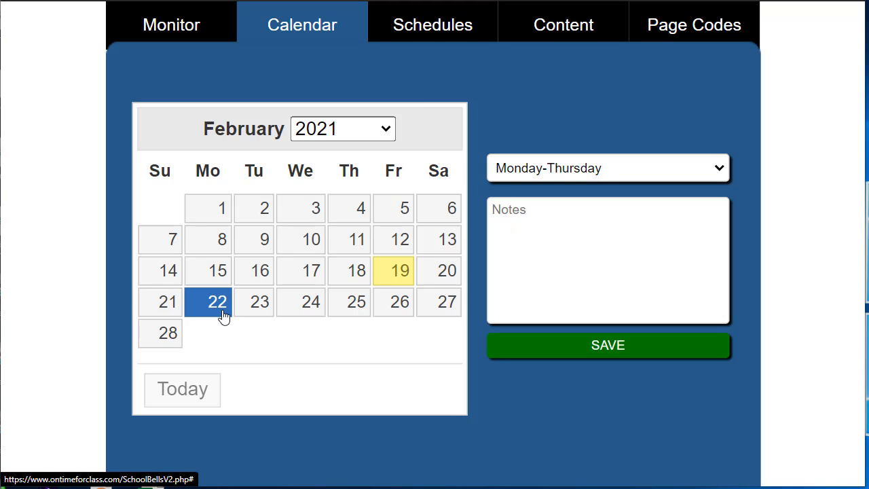
click(263, 319)
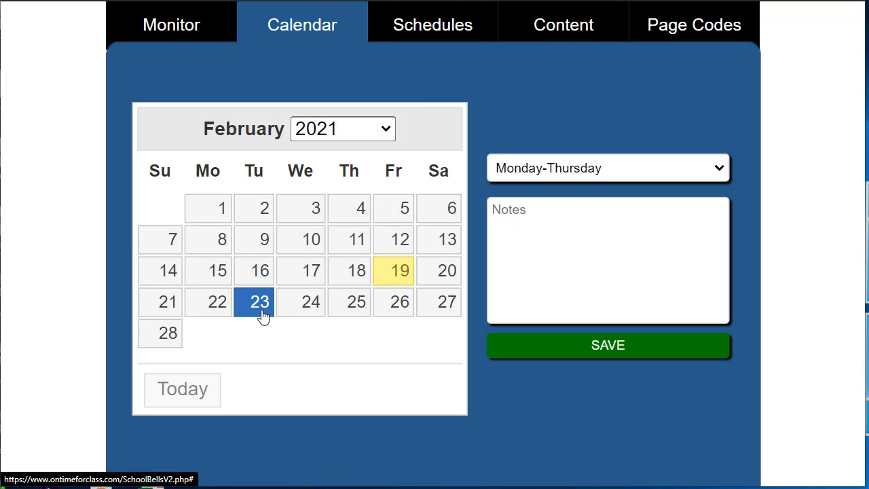
click(306, 306)
click(351, 306)
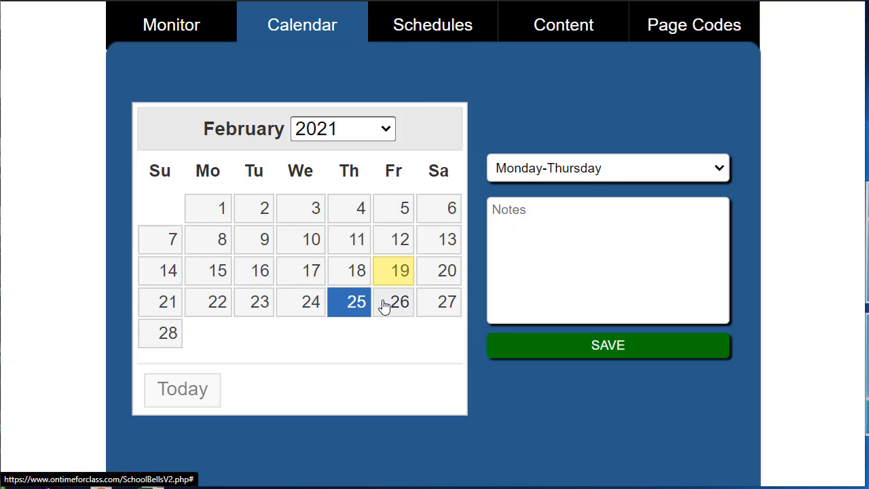
click(386, 305)
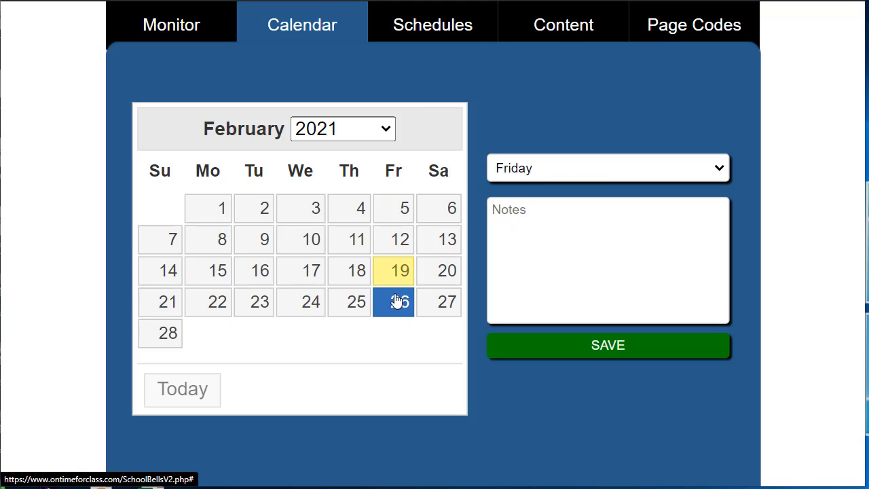
click(429, 315)
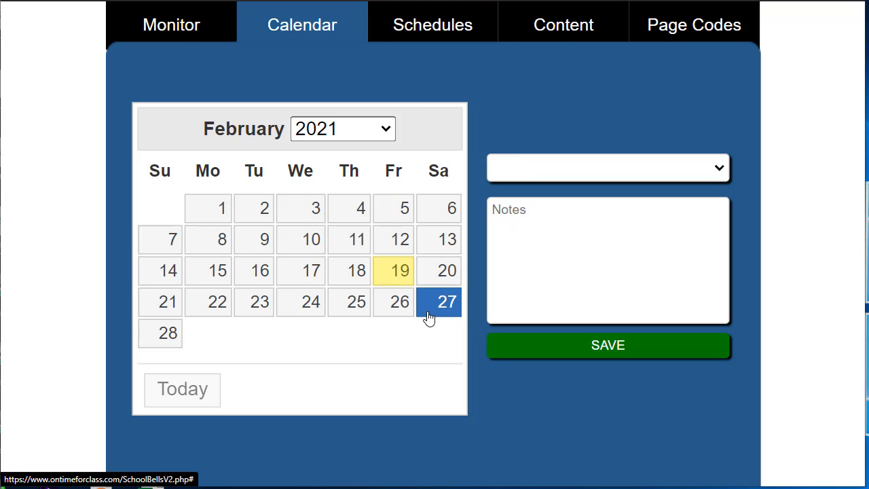
click(176, 345)
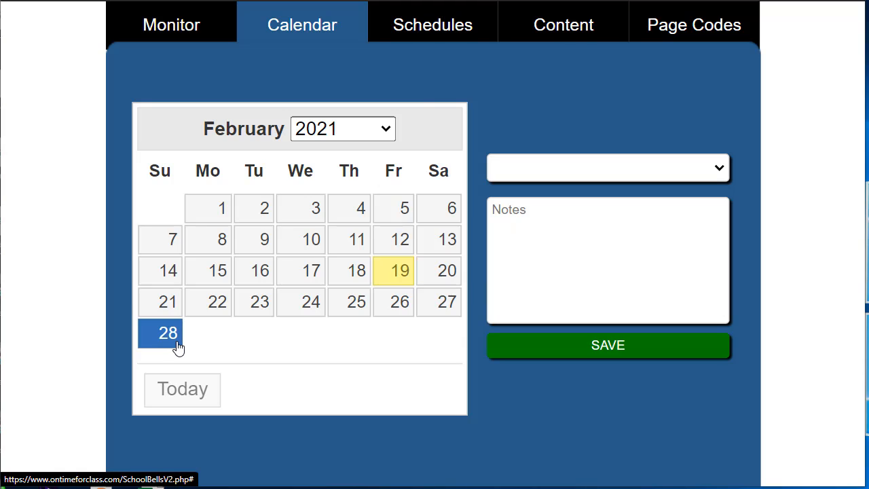
Check the schedules assigned to March 1 through 4 and March 10, 2021.
click(442, 127)
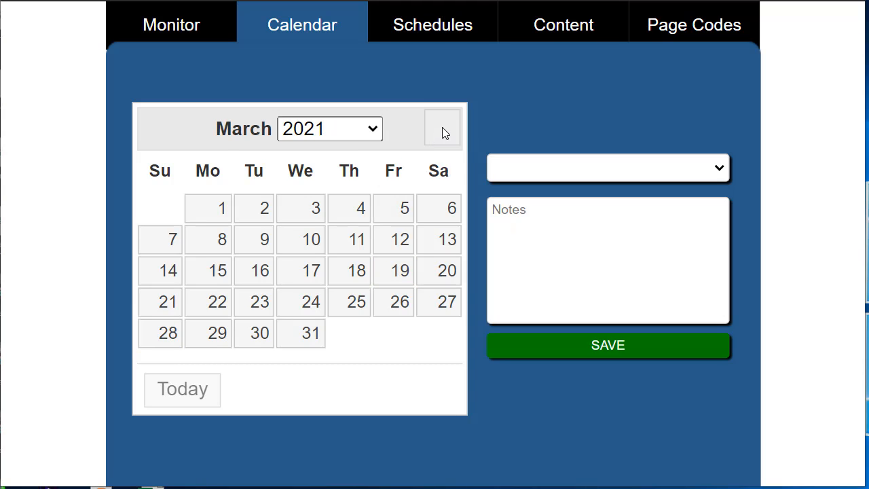
click(220, 208)
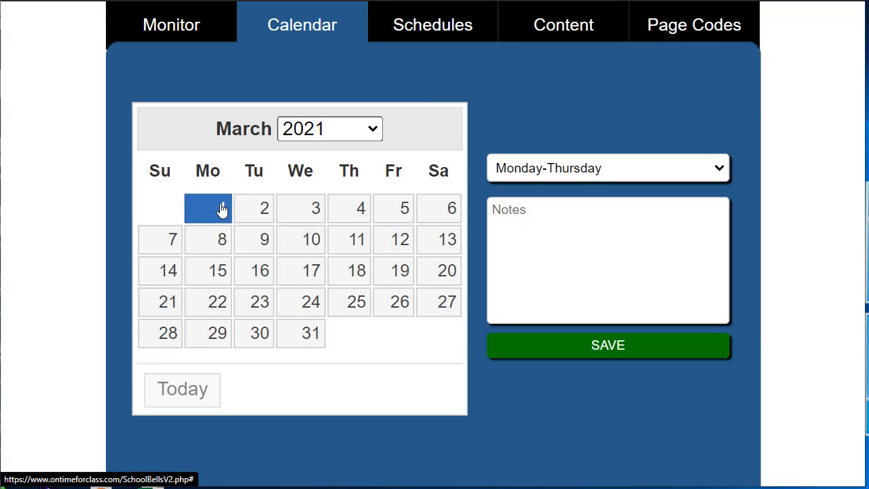
click(253, 204)
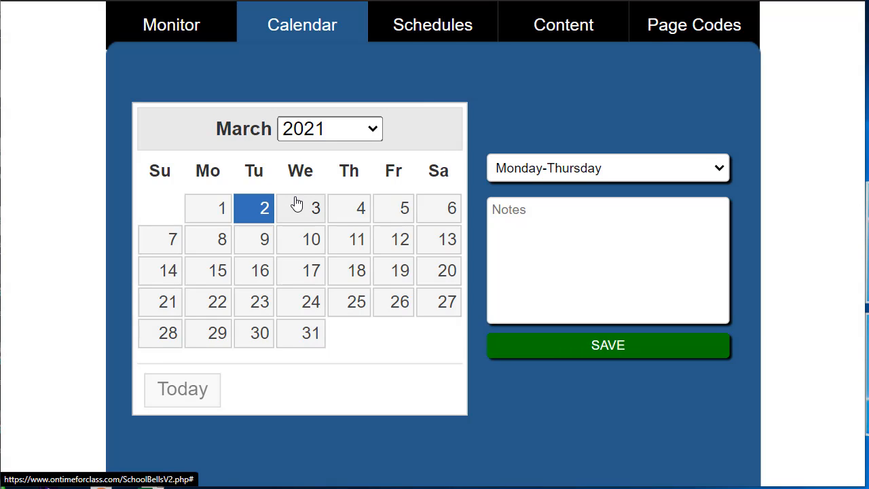
click(292, 198)
click(352, 204)
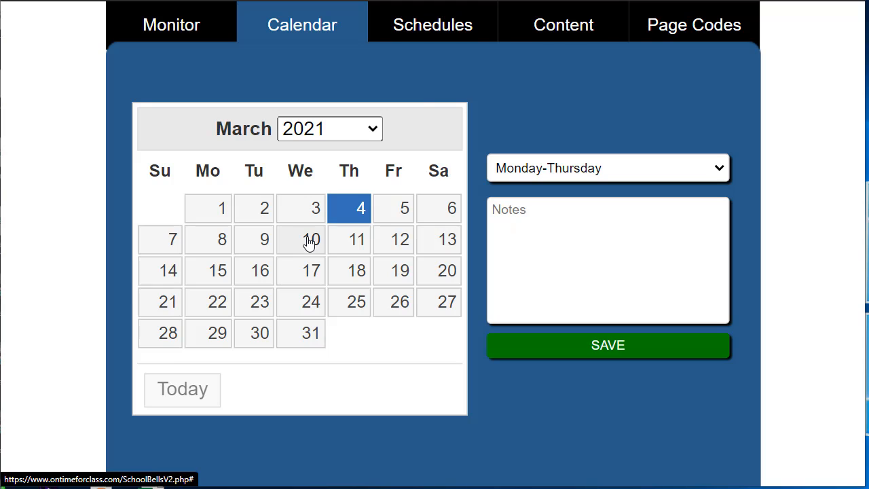
click(309, 243)
Assign the Monday-Thursday schedule to March 8, 2021 with the note "This is the Monday schedule" and save it.
click(216, 241)
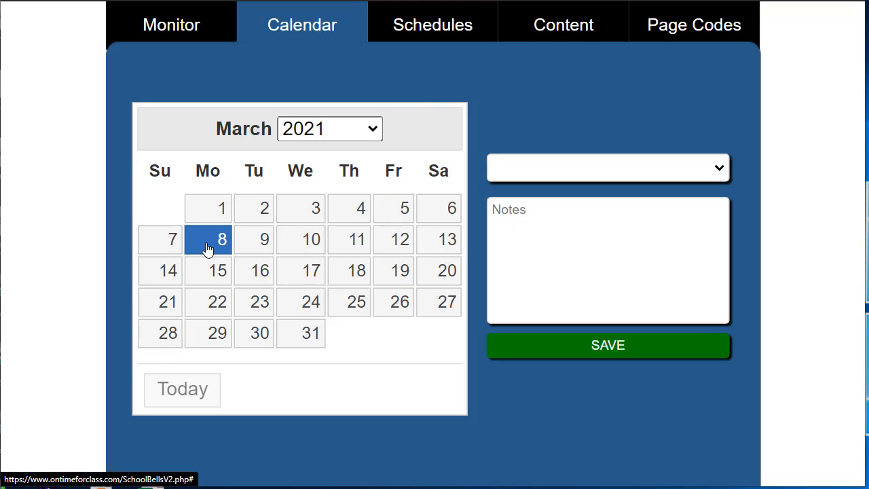
click(513, 176)
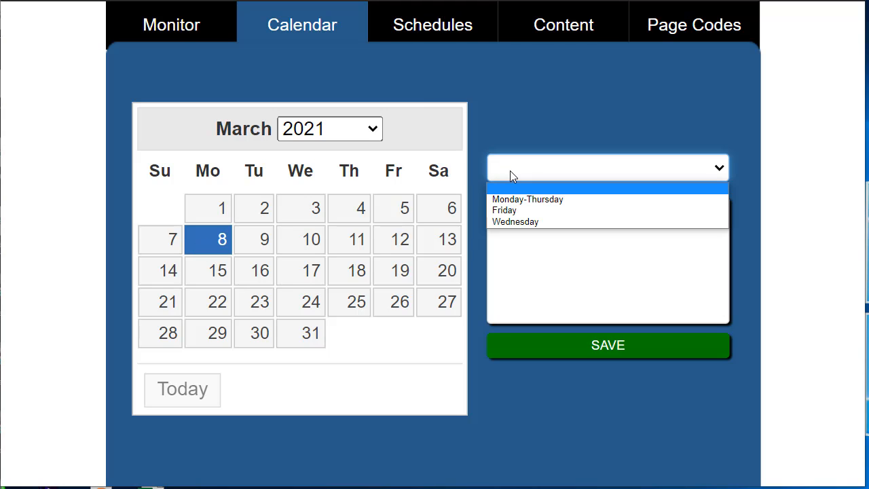
click(534, 204)
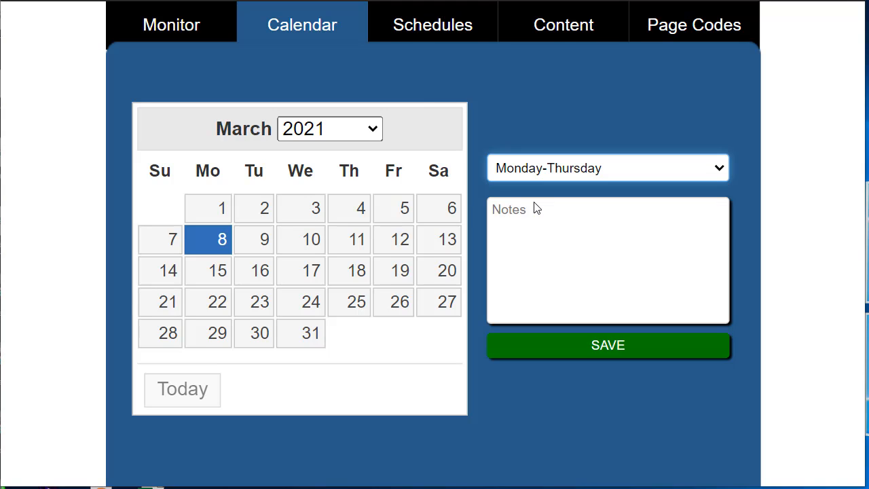
click(528, 214)
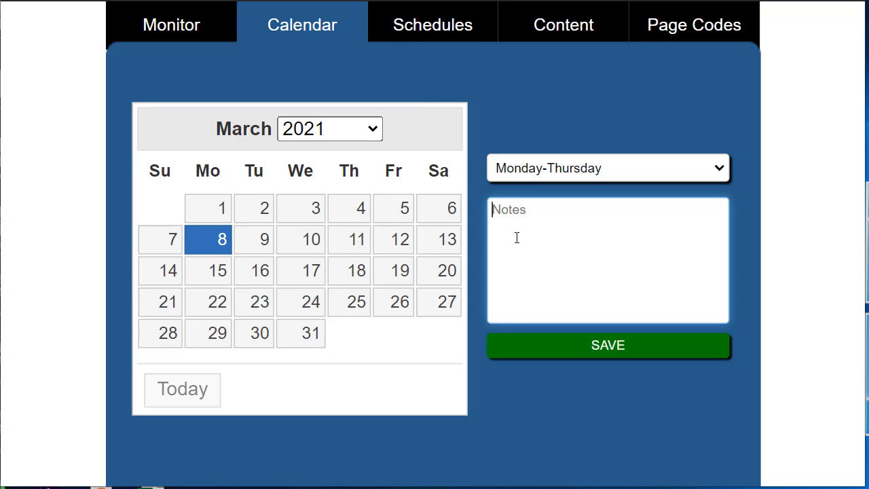
text(This is the M)
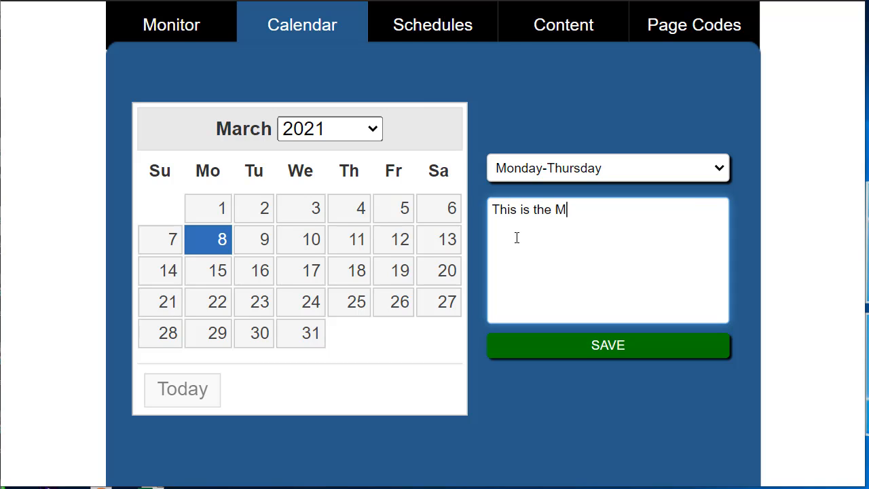
text(onday schedule)
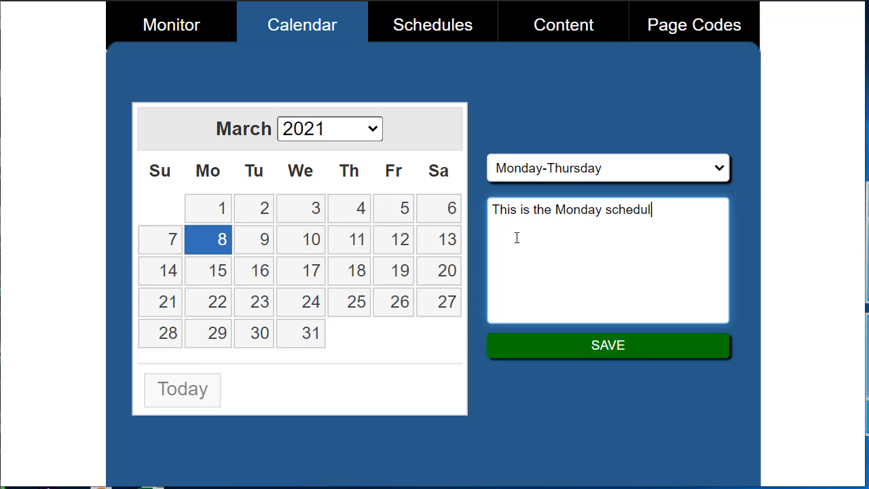
click(533, 346)
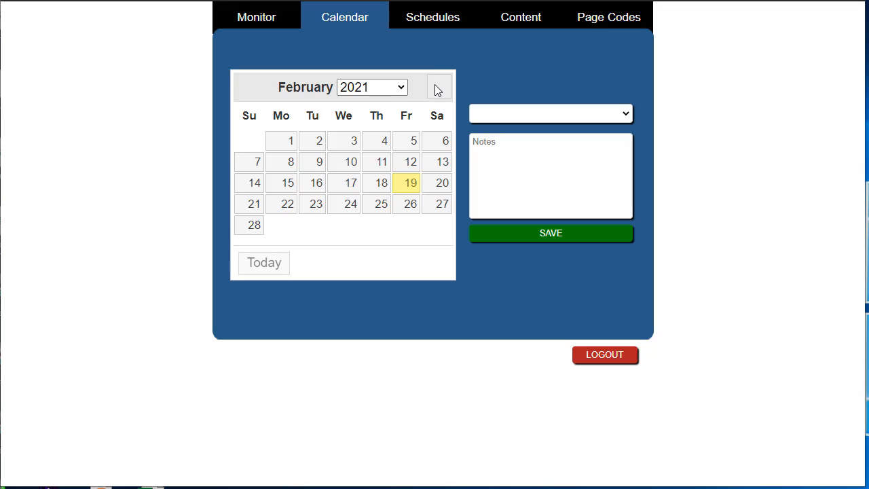
Check the schedule and notes stored in the calendar for March 8 and March 9, 2021.
click(436, 85)
click(284, 169)
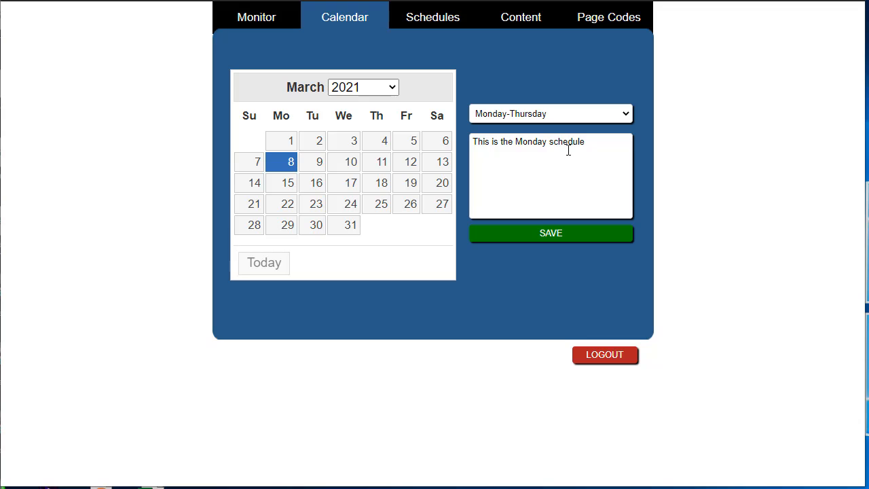
scroll(646, 198, up, 3)
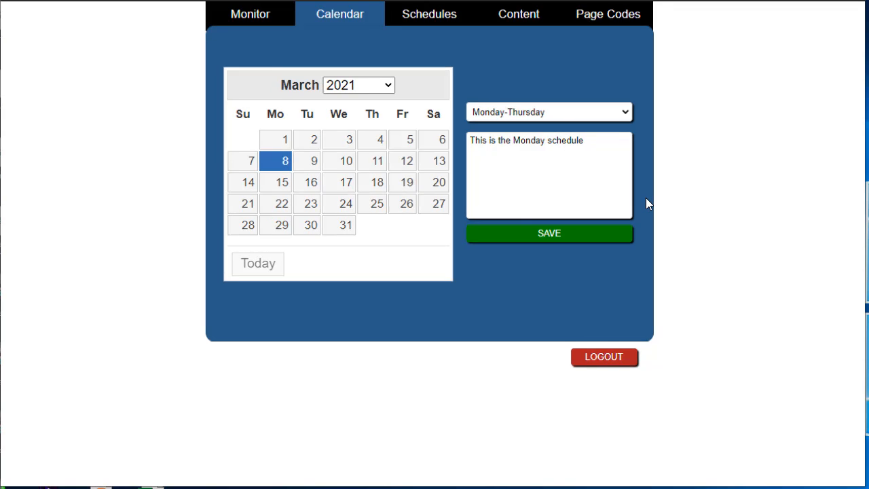
scroll(646, 198, up, 1)
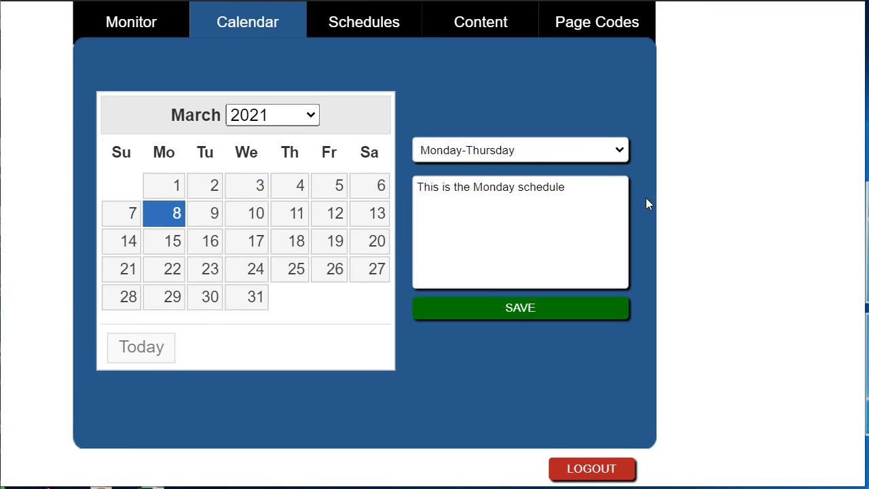
click(210, 216)
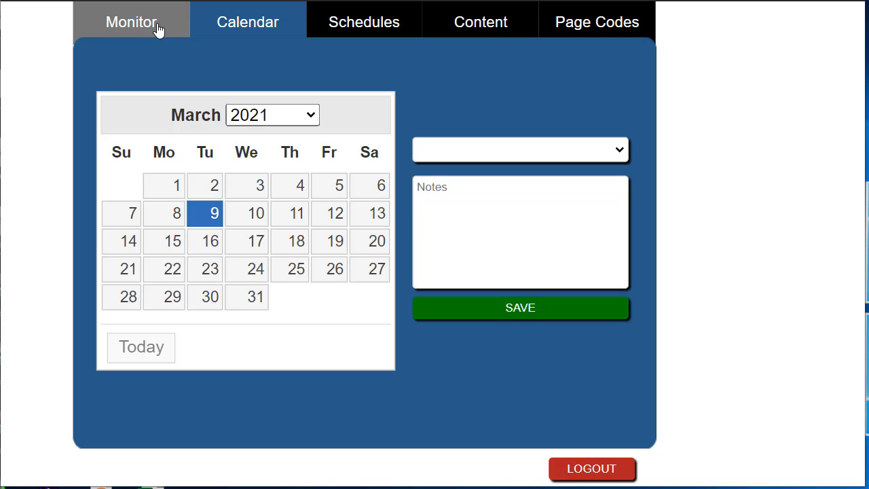
Refresh the page and view the current day's bell events in the monitor.
click(157, 30)
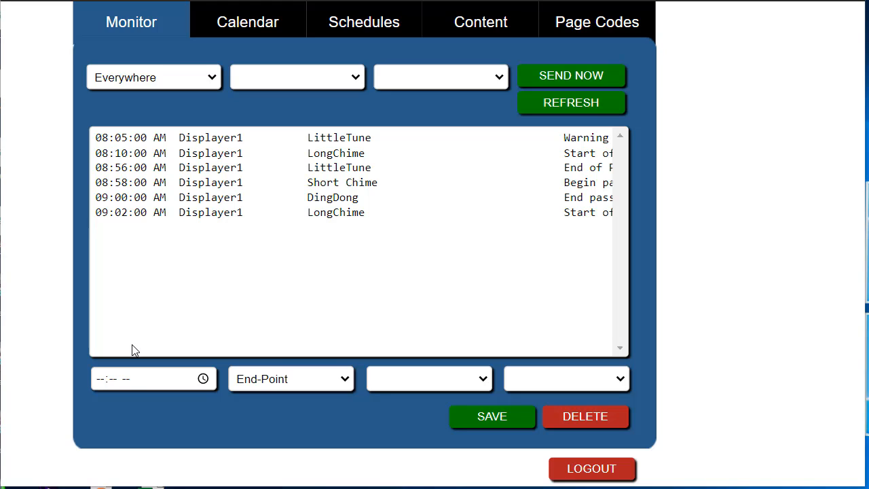
click(606, 103)
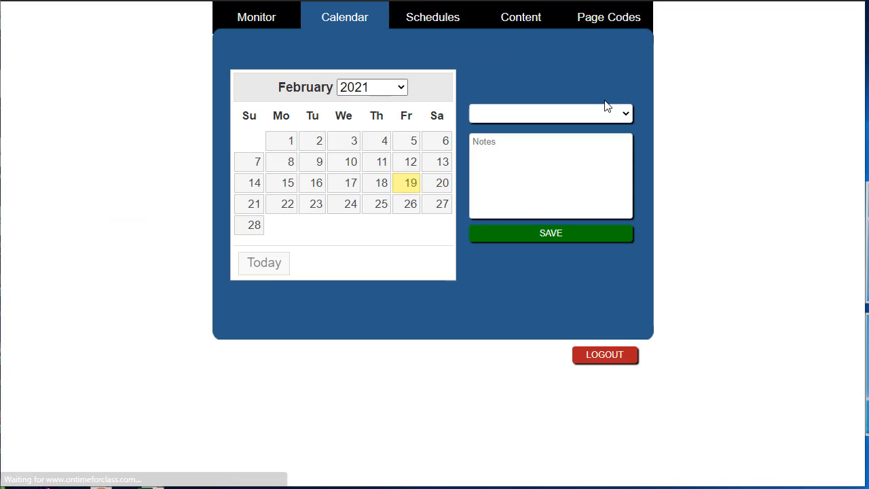
click(252, 24)
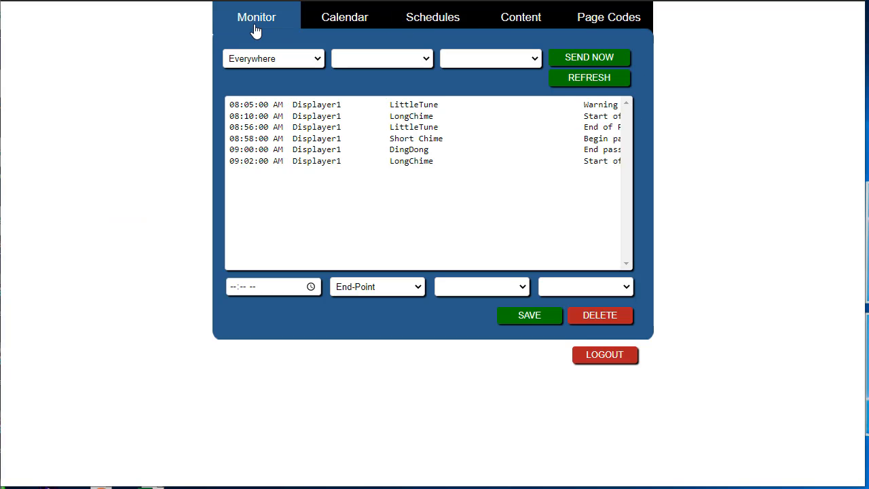
key(ctrl+plus)
key(ctrl+plus)
scroll(742, 148, up, 1)
scroll(742, 148, left, 2)
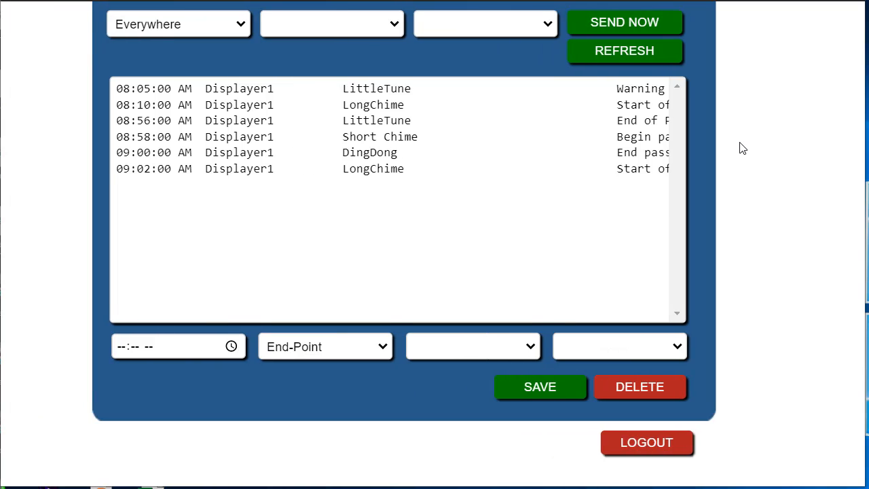
scroll(743, 148, up, 1)
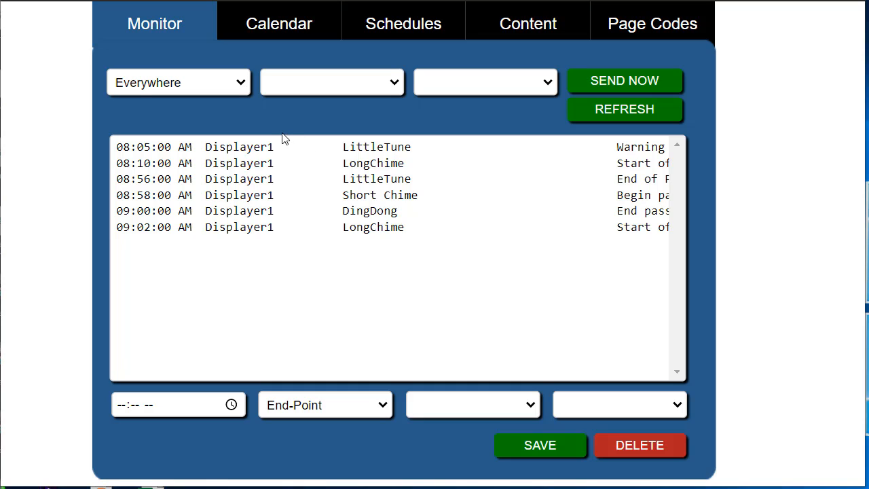
Choose Displayer1 as the destination and DingDong as the tone for an immediate bell.
click(242, 80)
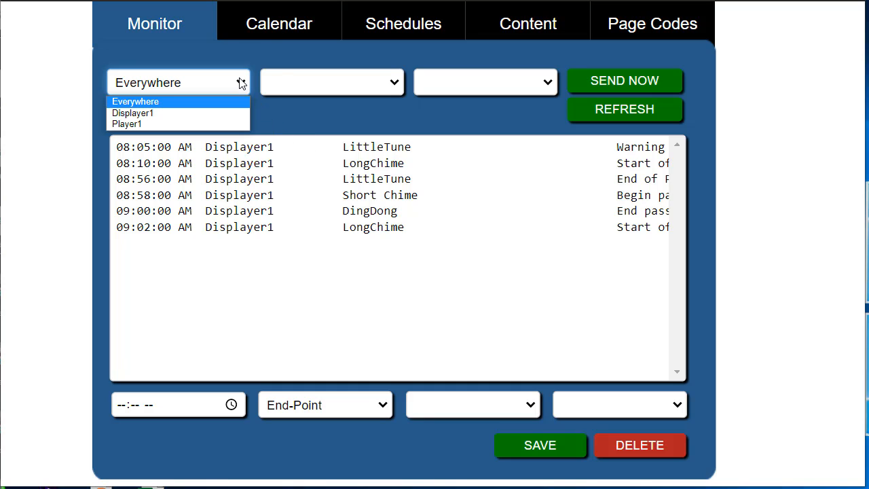
click(156, 114)
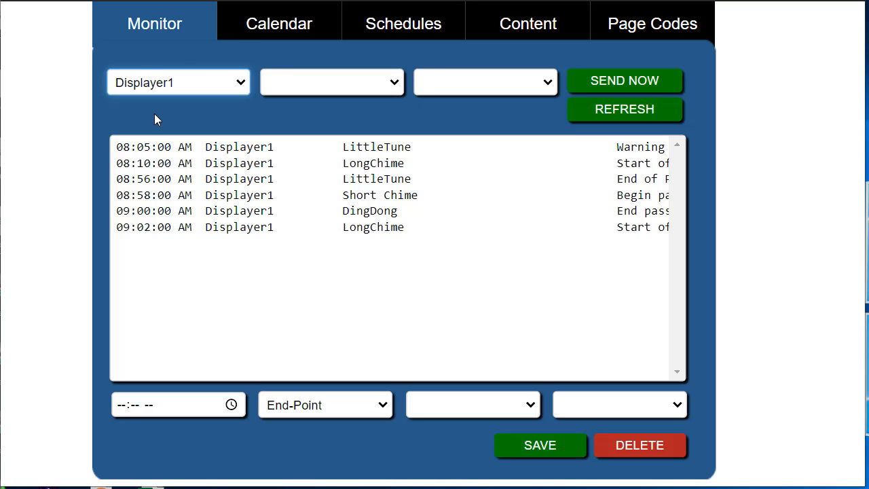
click(395, 89)
click(297, 136)
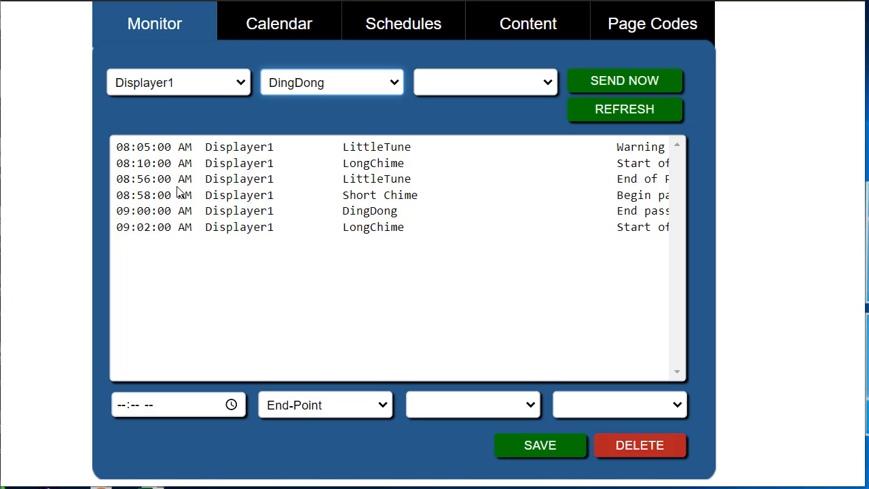
Delete the 09:00 AM DingDong event from the current day's list and save the 09:02 AM LongChime event at 09:05 AM.
click(224, 215)
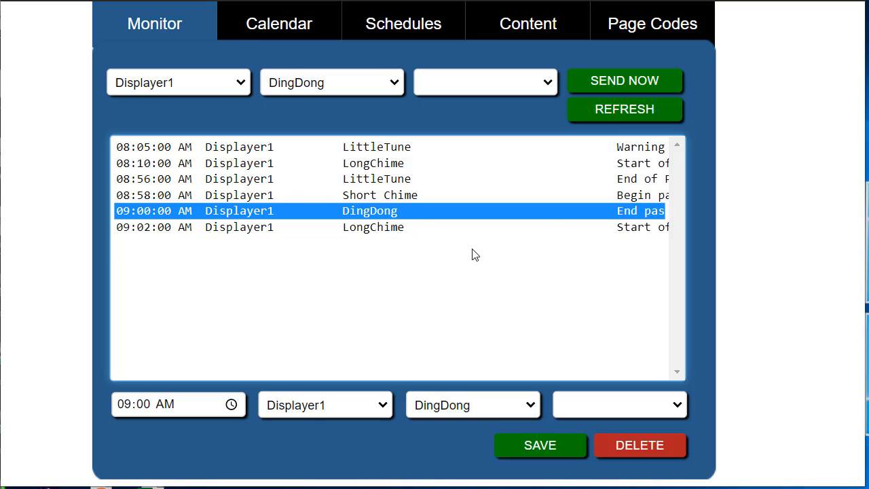
click(640, 445)
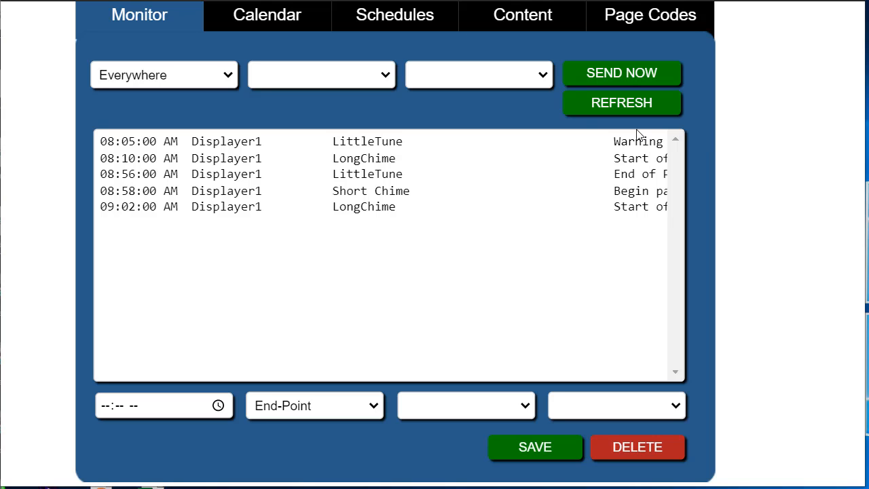
click(238, 207)
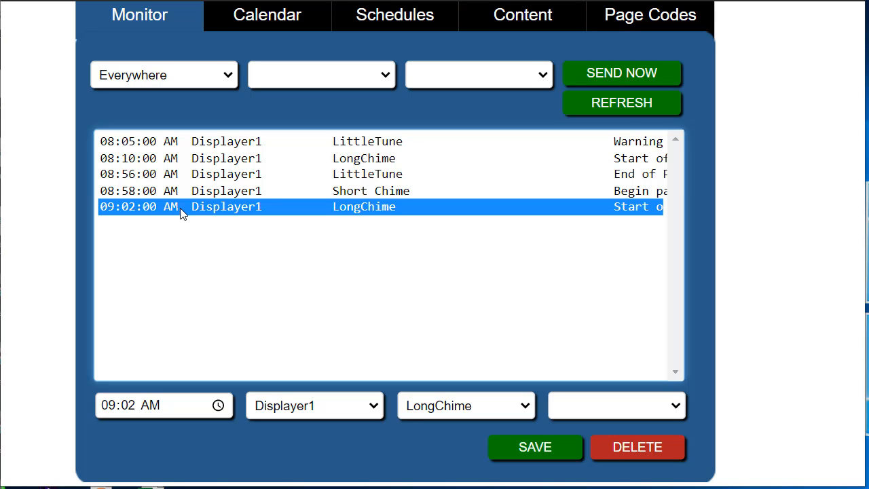
click(129, 406)
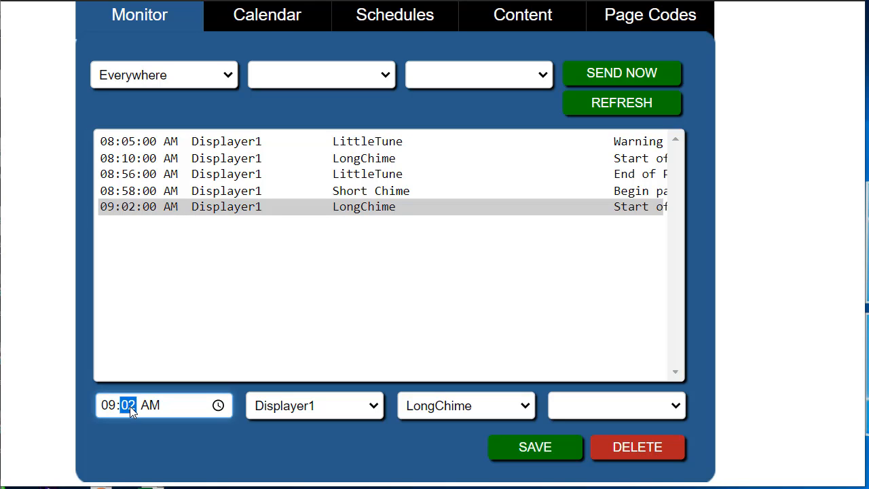
text(05)
click(572, 447)
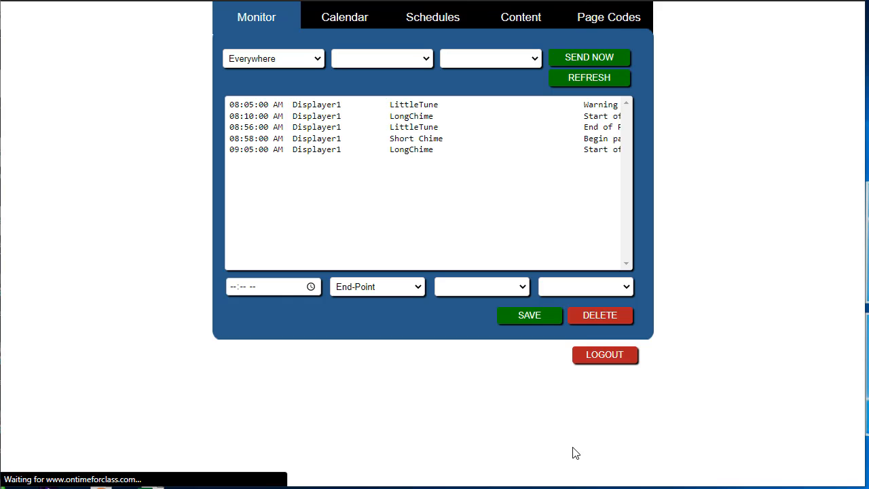
Select the 09:05 AM LongChime event in the current day's list for editing.
scroll(701, 119, up, 4)
scroll(701, 120, left, 1)
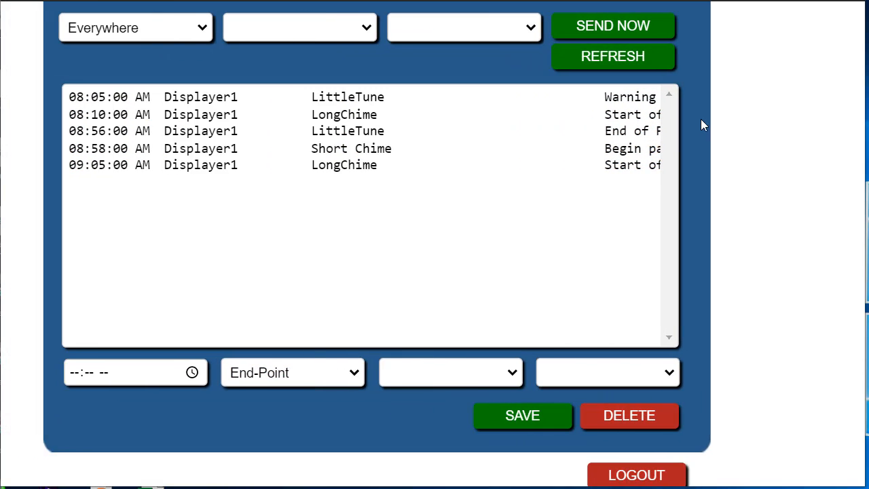
scroll(703, 121, left, 1)
scroll(703, 121, up, 1)
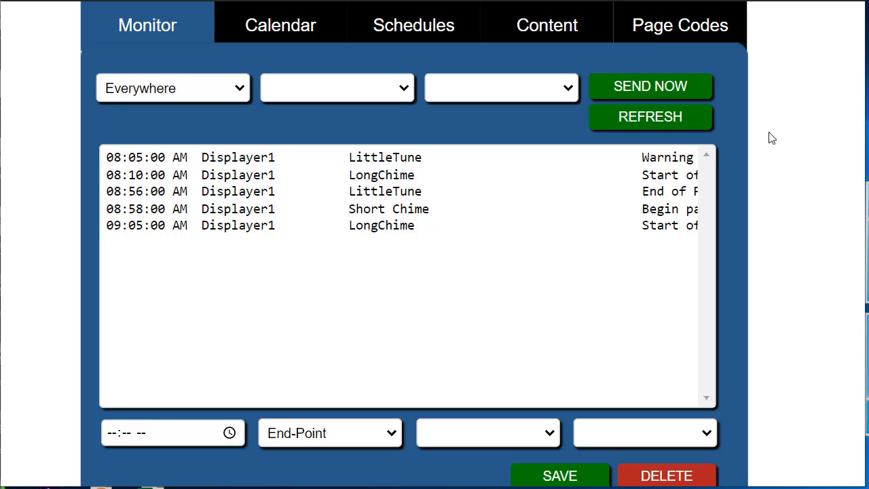
click(225, 231)
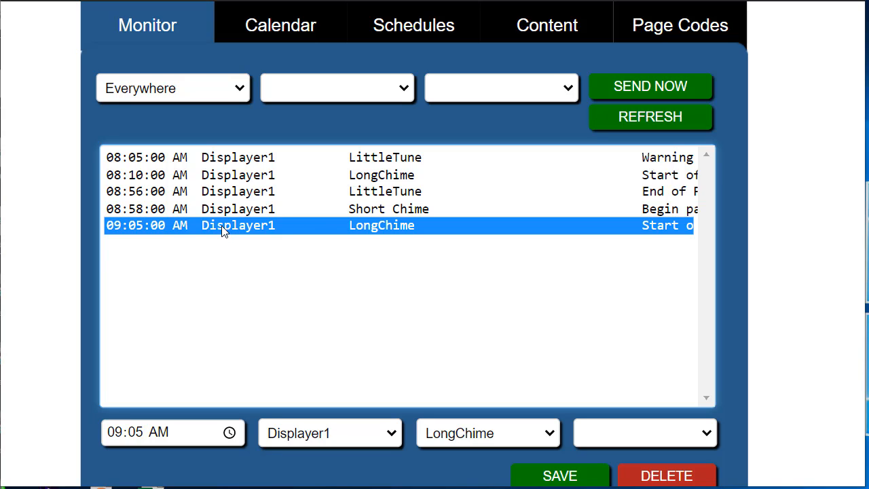